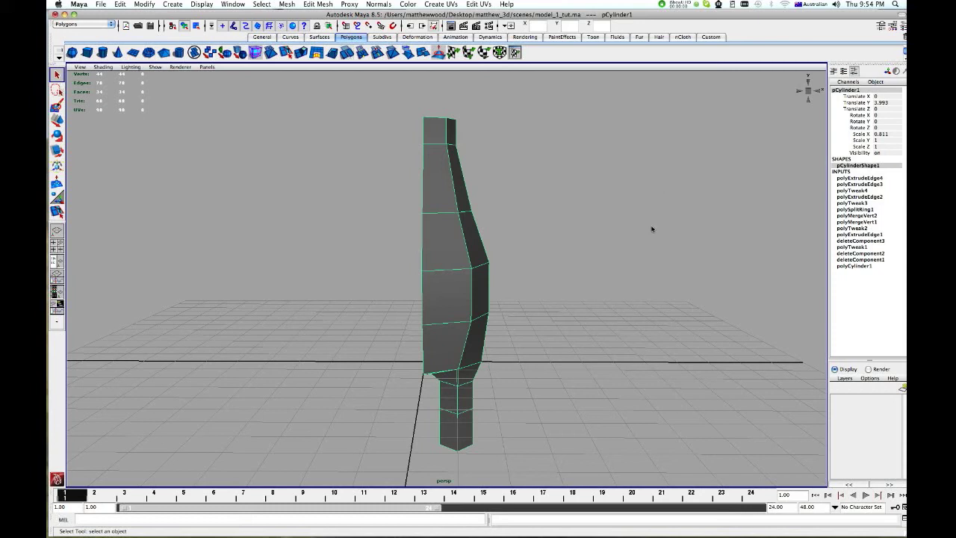
Create a Subdiv Proxy of the half-body and move the copy to Translate X 7.127
mouse_move(492, 312)
left_mouse_down("alt")
mouse_move(478, 288)
mouse_move(458, 326)
left_mouse_up("alt")
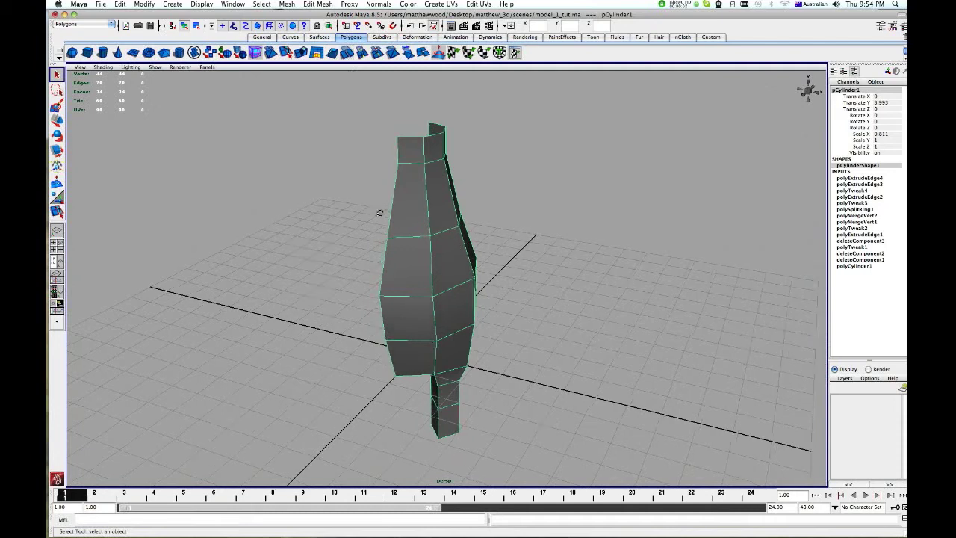
left_click_drag(391, 194, 378, 209, "alt")
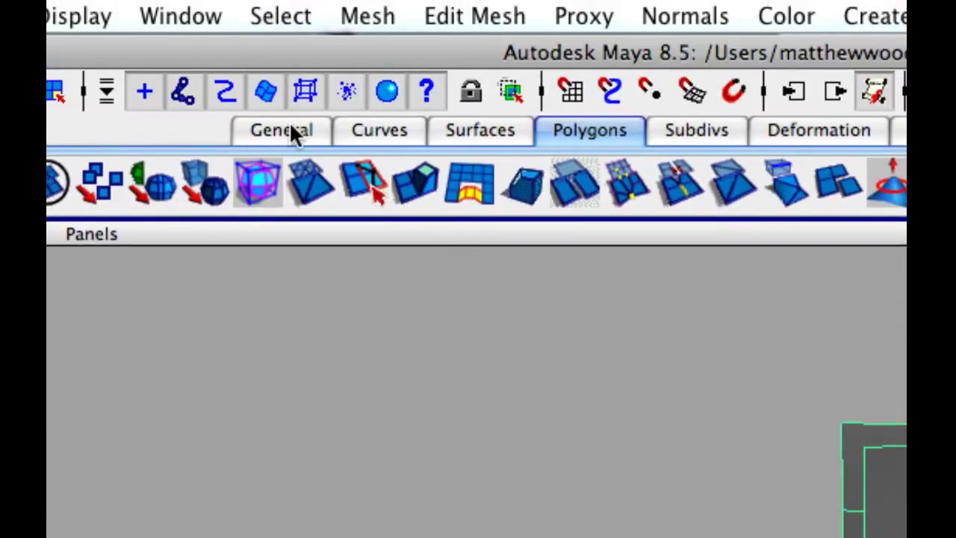
left_click(267, 193)
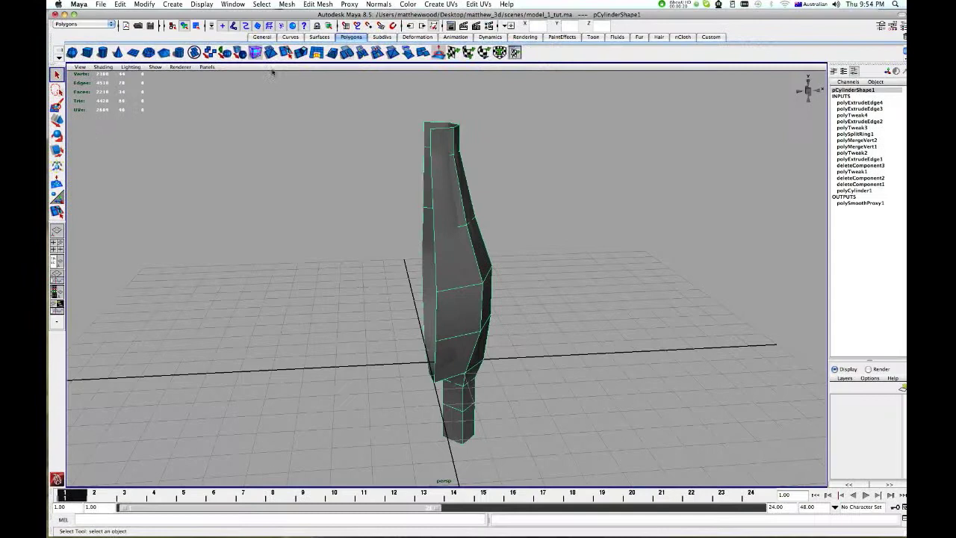
left_click_drag(413, 178, 442, 207, "alt")
left_click(440, 210)
key("w")
left_click_drag(459, 245, 613, 223)
Select the original low-poly body and turn on Shading > Use Default Material
left_click_drag(483, 221, 508, 224, "alt")
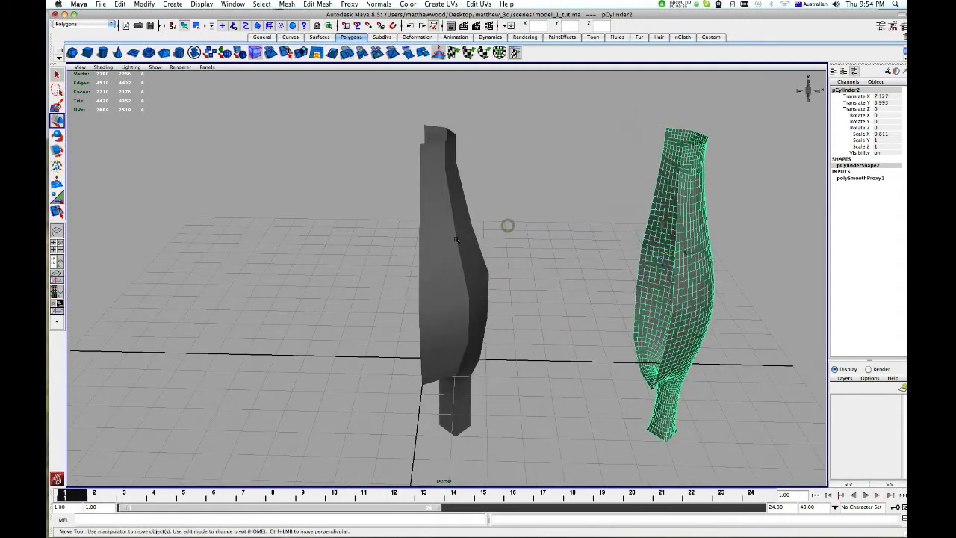
left_click(508, 224)
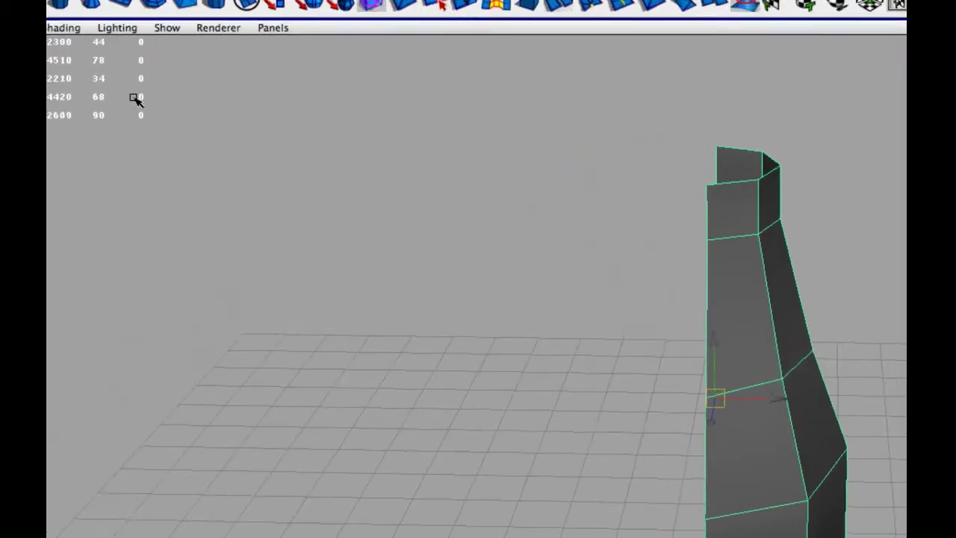
left_click(168, 20)
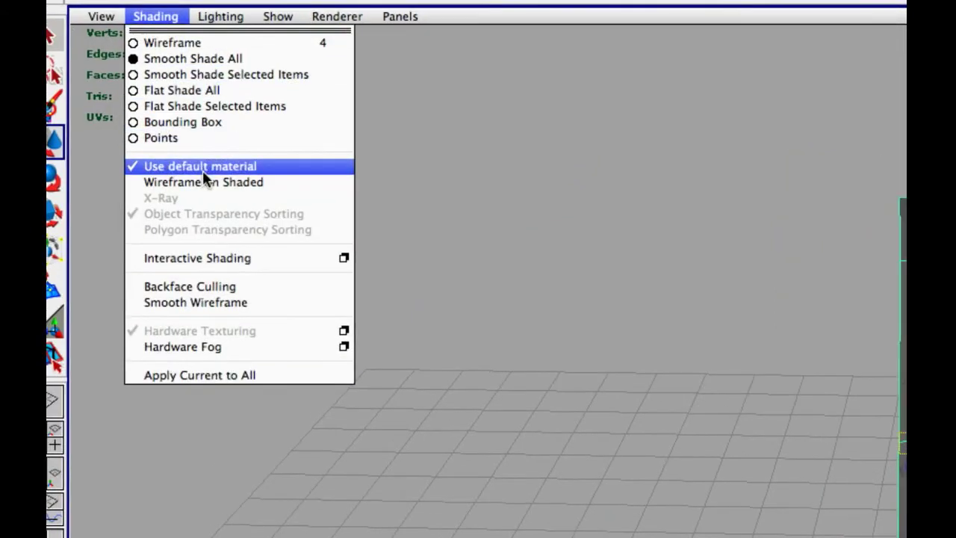
left_click(157, 17)
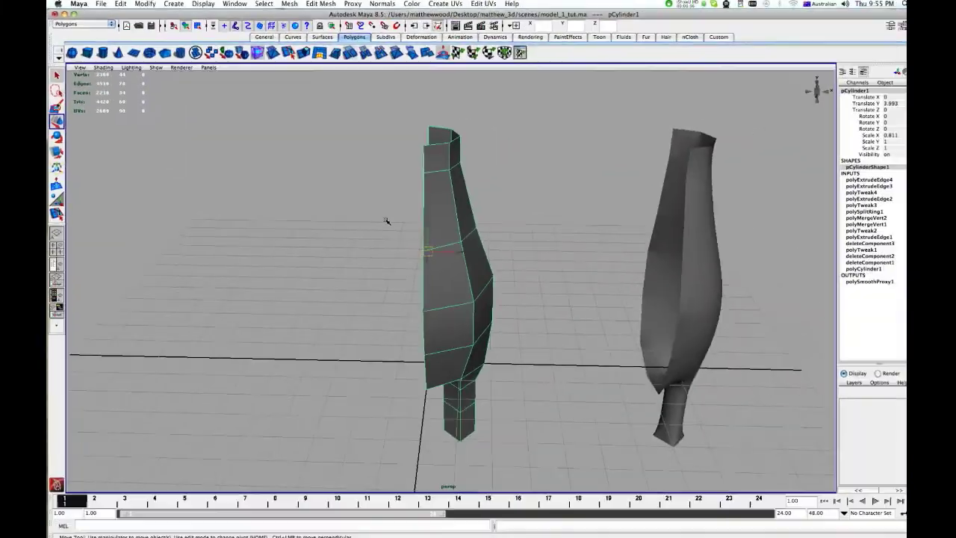
In Edge mode, shift-select the bottom border edges of the leg stub
left_click_drag(427, 325, 403, 251, "alt")
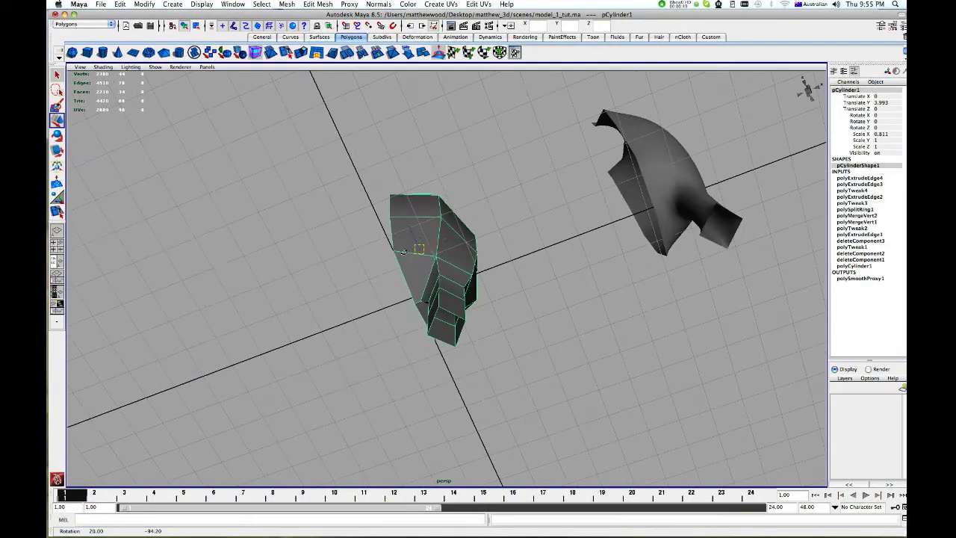
scroll(443, 321, "up", 2)
scroll(447, 333, "up", 3)
scroll(448, 345, "up", 5)
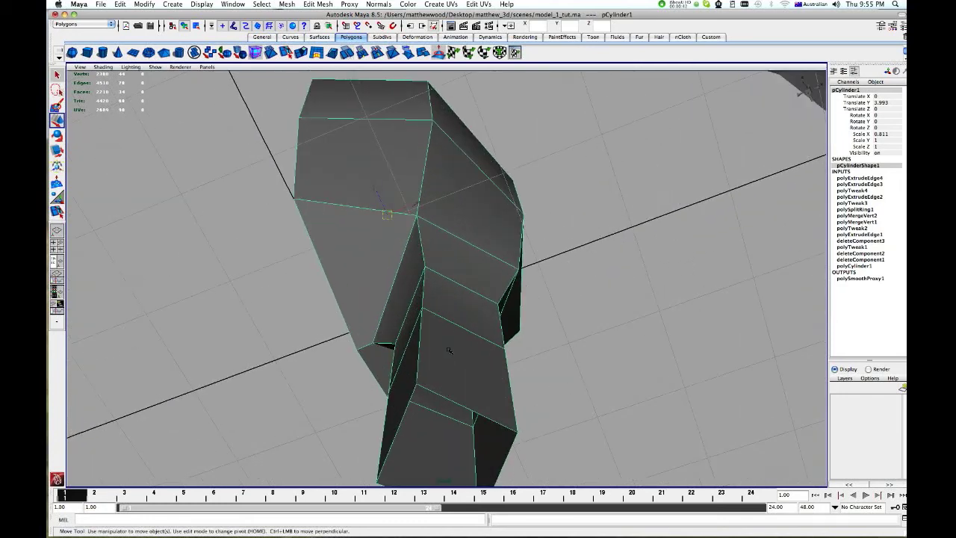
left_click_drag(448, 350, 439, 287, "alt")
right_click(440, 283)
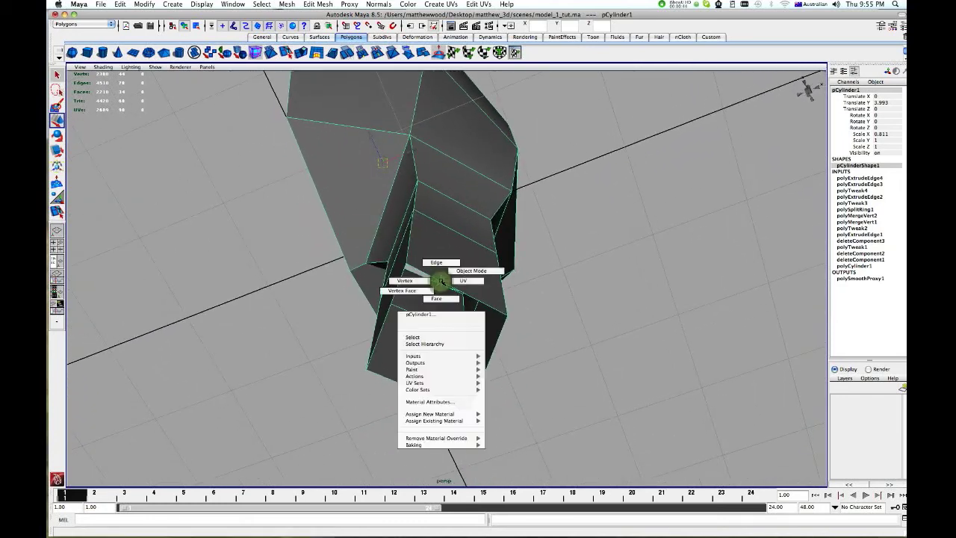
left_click(446, 285)
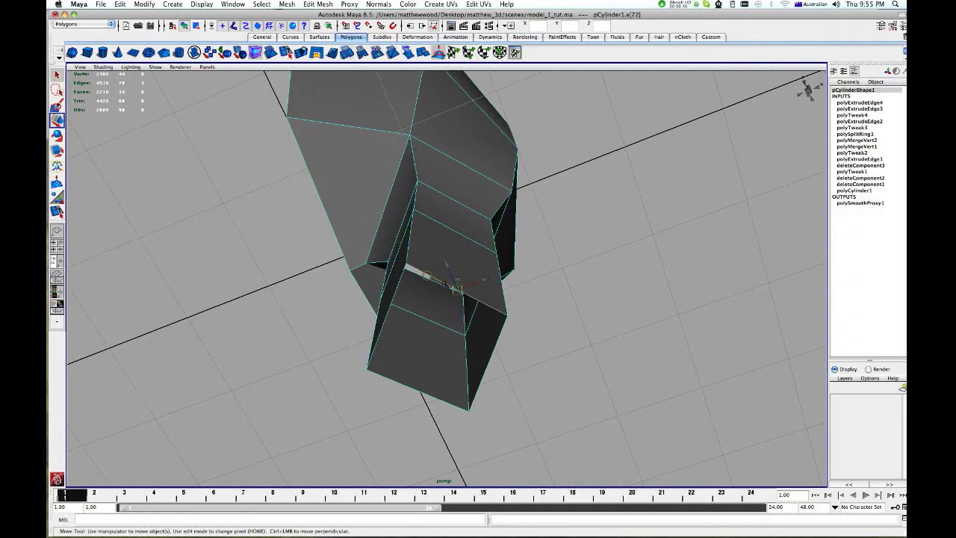
left_click(492, 357)
left_click(493, 357)
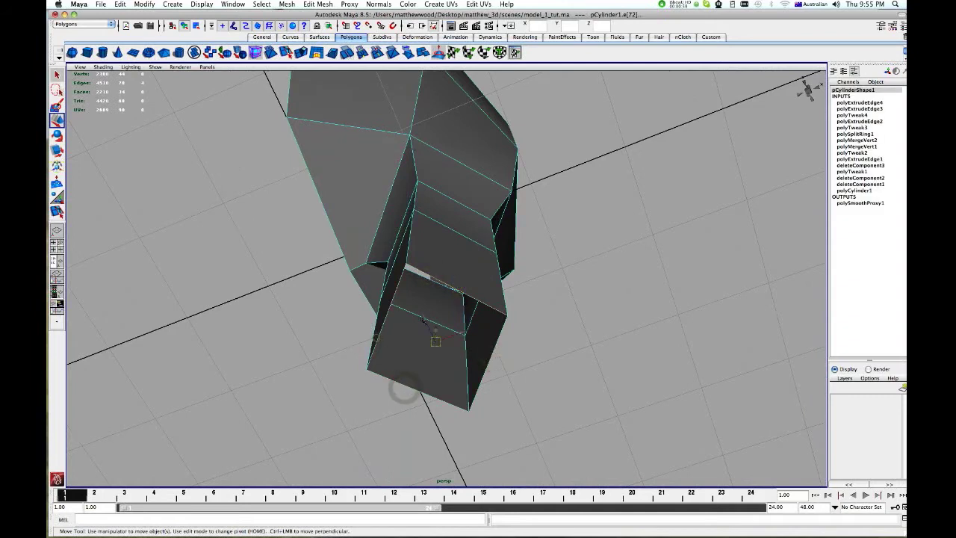
left_click_drag(437, 303, 451, 338, "alt")
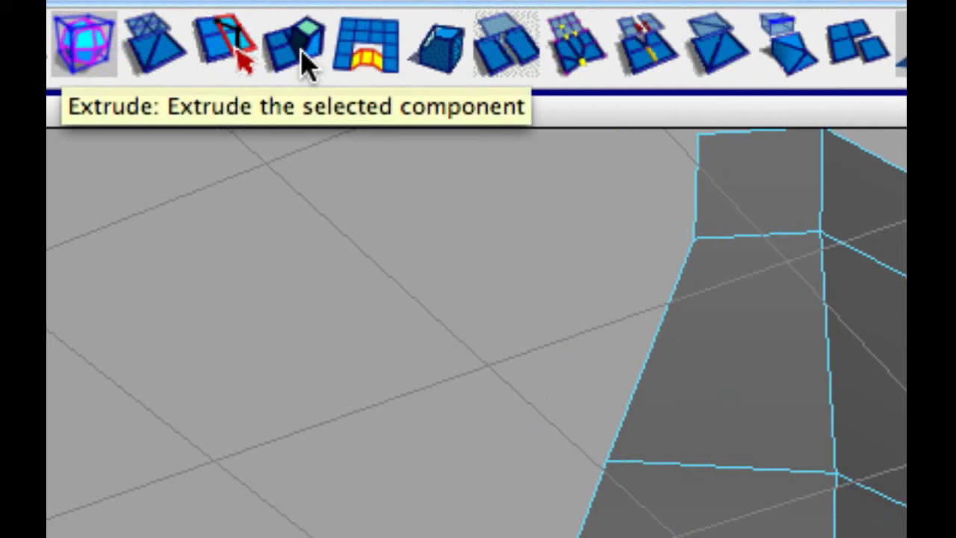
Extrude the leg's bottom edges and pull the new ring downward
left_click(306, 63)
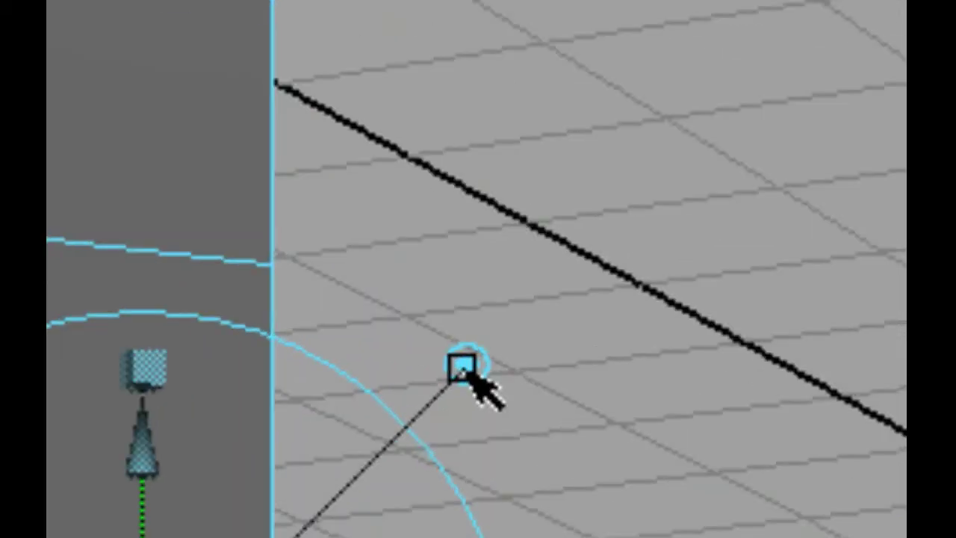
left_click(463, 368)
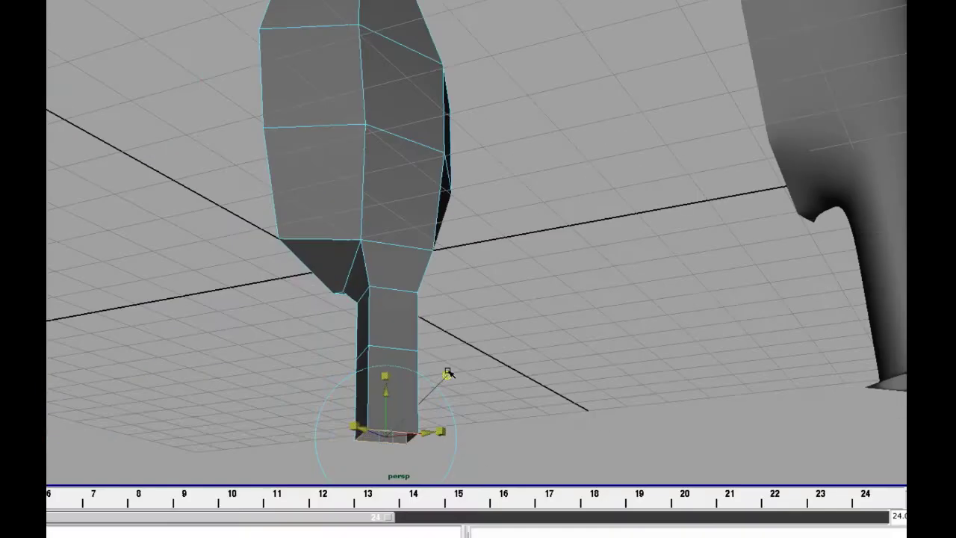
left_click_drag(439, 418, 439, 431, "alt")
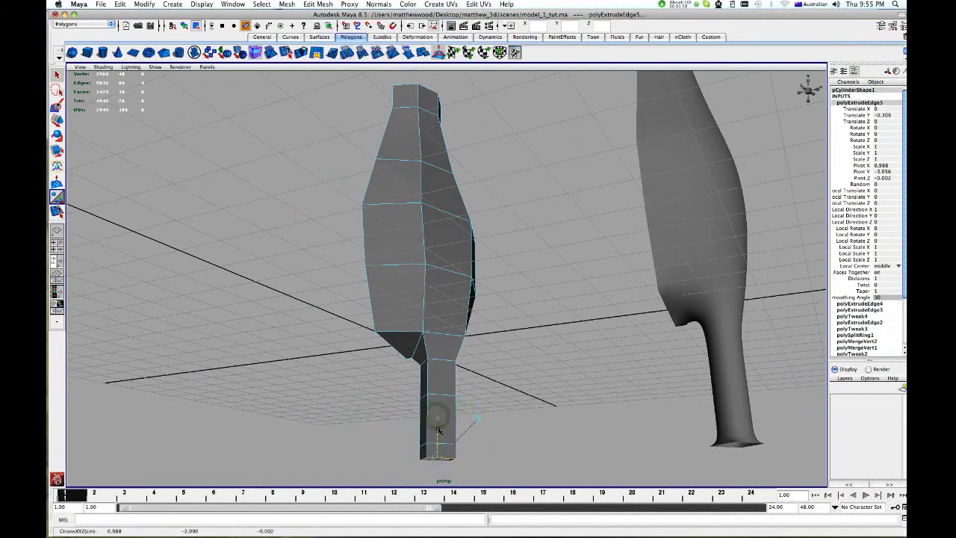
mouse_move(438, 448)
left_mouse_down("alt")
mouse_move(440, 421)
mouse_move(437, 443)
mouse_move(443, 424)
mouse_move(458, 448)
left_mouse_up("alt")
Scale the extruded ring outward into a flared foot, checking it in four-view
key("r")
key("space")
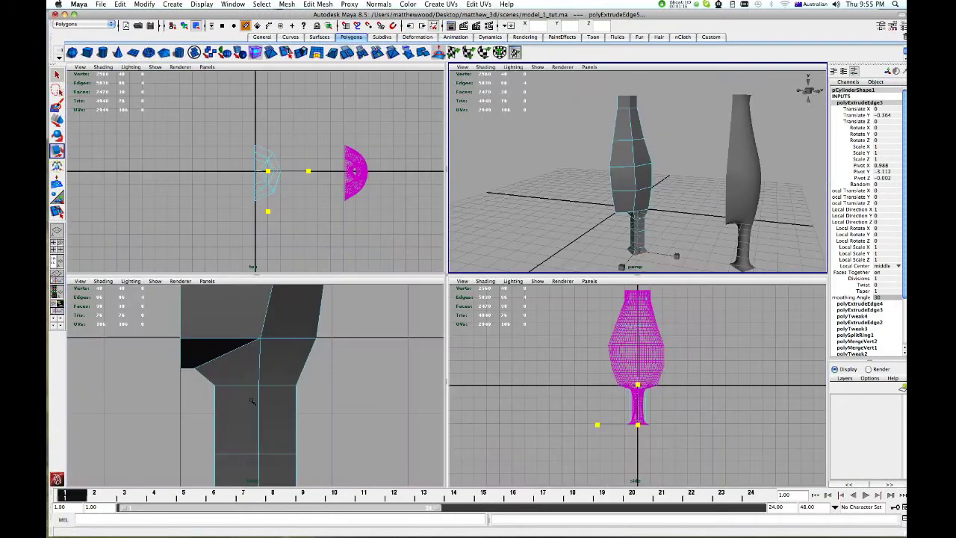
scroll(257, 423, "down", 5)
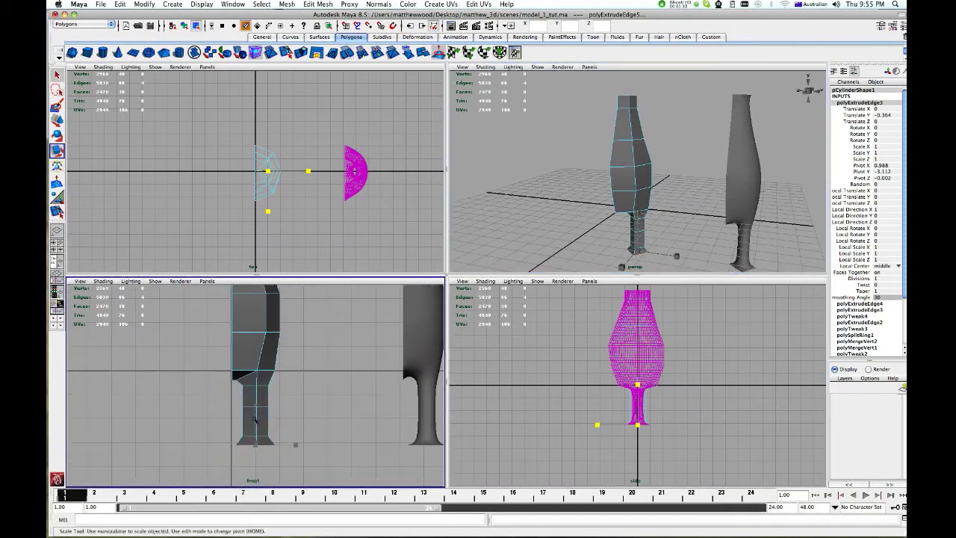
middle_click_drag(257, 423, 255, 424, "alt")
scroll(255, 424, "up", 3)
scroll(268, 437, "up", 3)
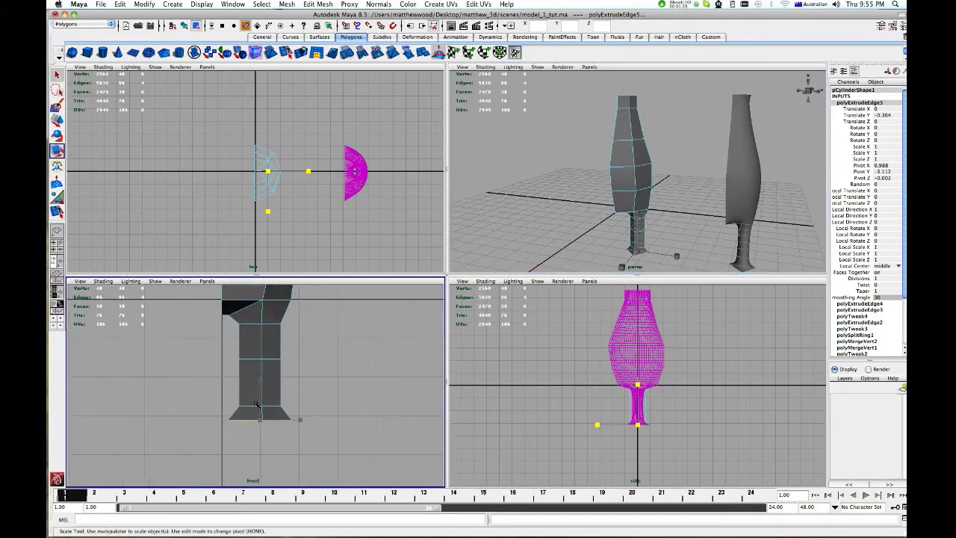
scroll(274, 443, "up", 2)
left_click_drag(267, 445, 263, 446)
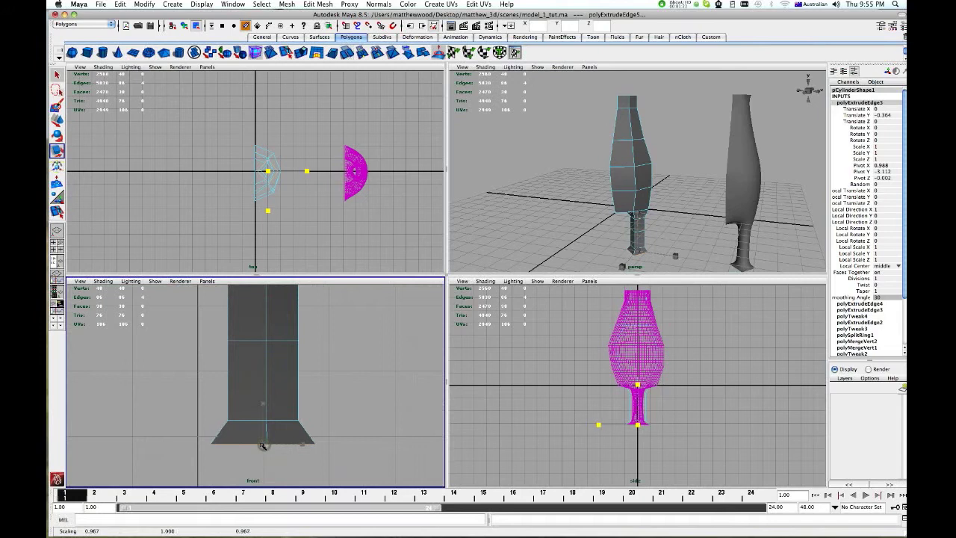
left_click_drag(568, 224, 615, 216, "alt")
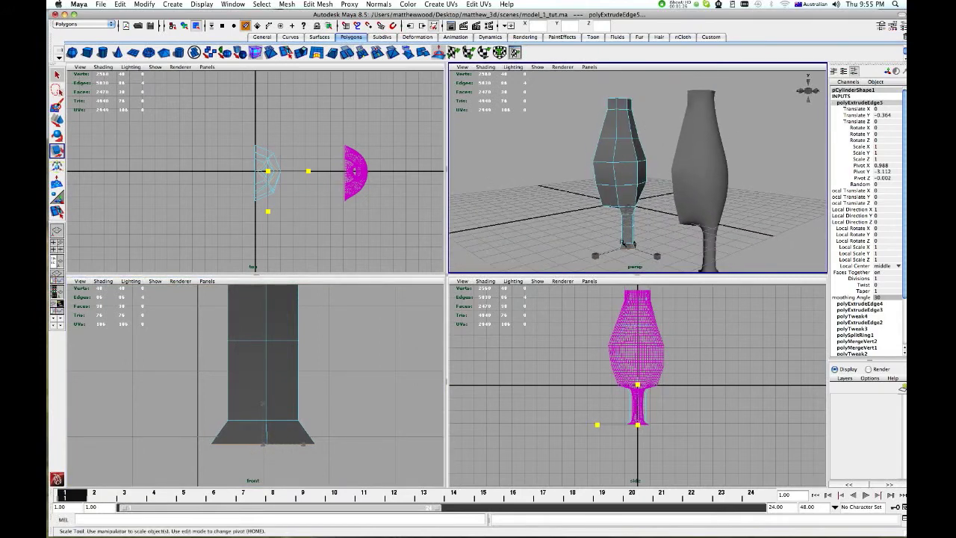
key("space")
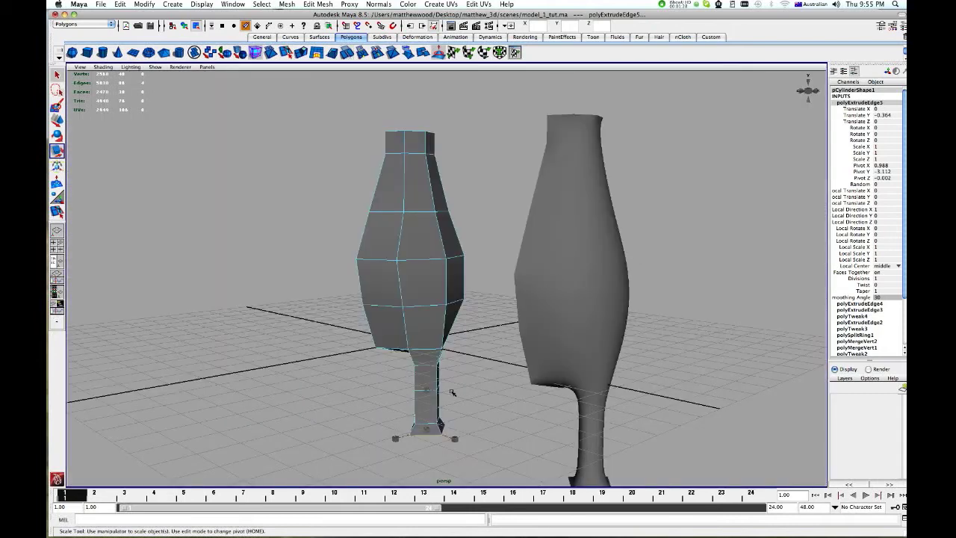
left_click_drag(452, 392, 377, 128, "alt")
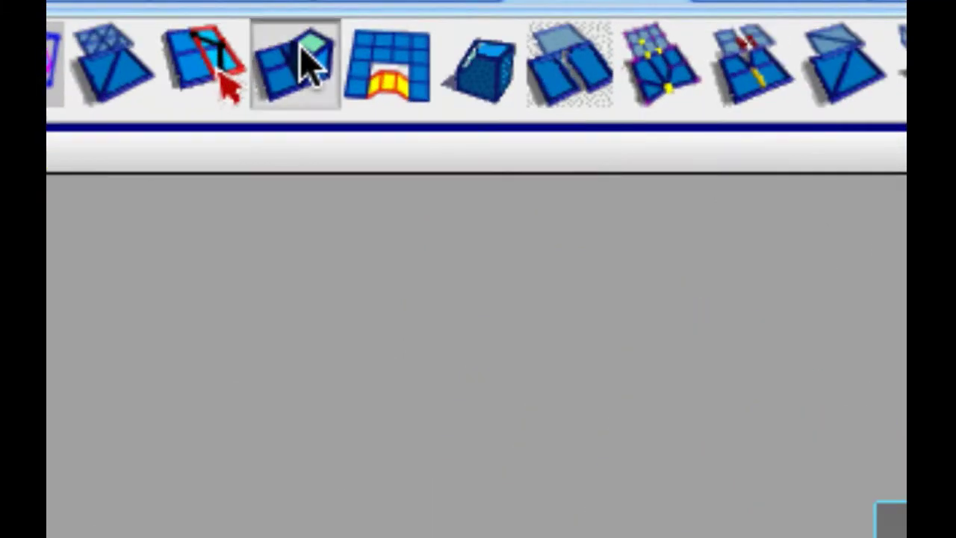
Extrude the bottom edge ring again, widen it slightly and lower it into a foot block
left_click(310, 63)
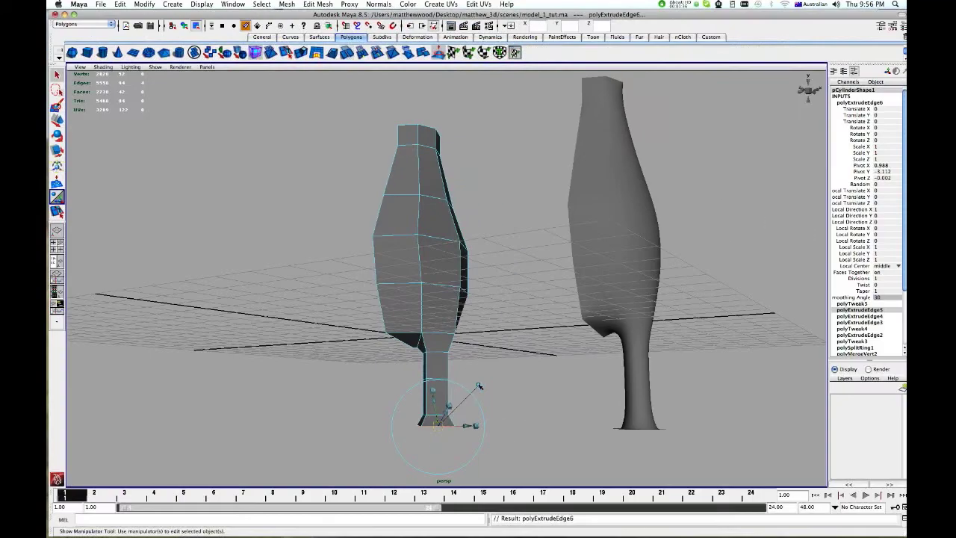
left_click(478, 386)
mouse_move(440, 400)
left_mouse_down()
mouse_move(436, 433)
mouse_move(419, 408)
mouse_move(438, 403)
left_mouse_up()
key("r")
mouse_move(428, 459)
left_mouse_down()
mouse_move(507, 426)
mouse_move(481, 423)
left_mouse_up()
key("w")
left_click_drag(461, 416, 477, 436)
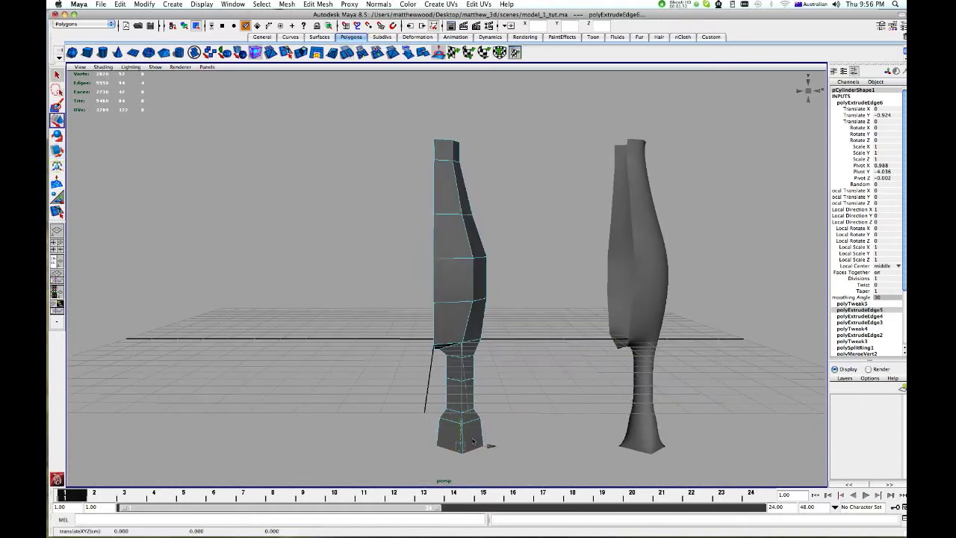
scroll(472, 441, "up", 5)
middle_click_drag(448, 418, 431, 245, "alt")
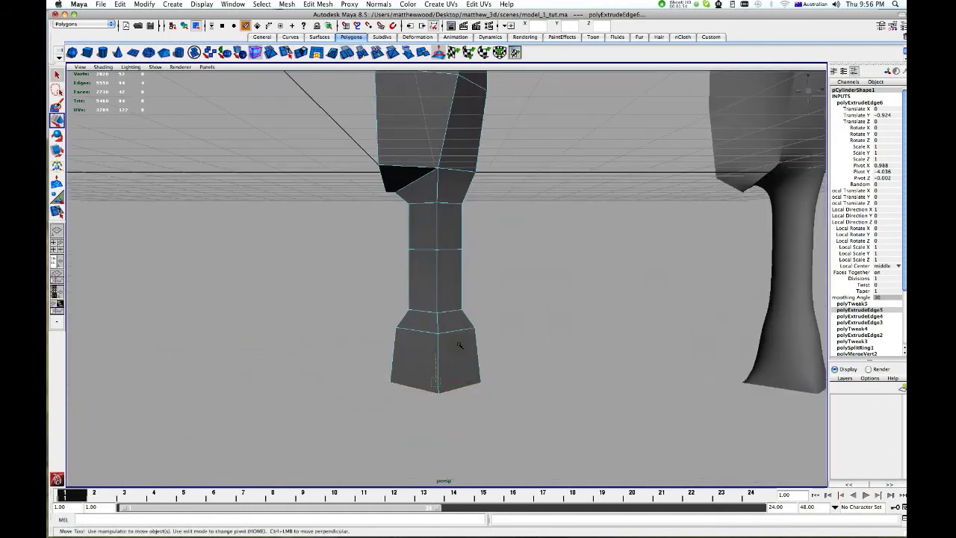
right_click_drag(459, 345, 455, 364)
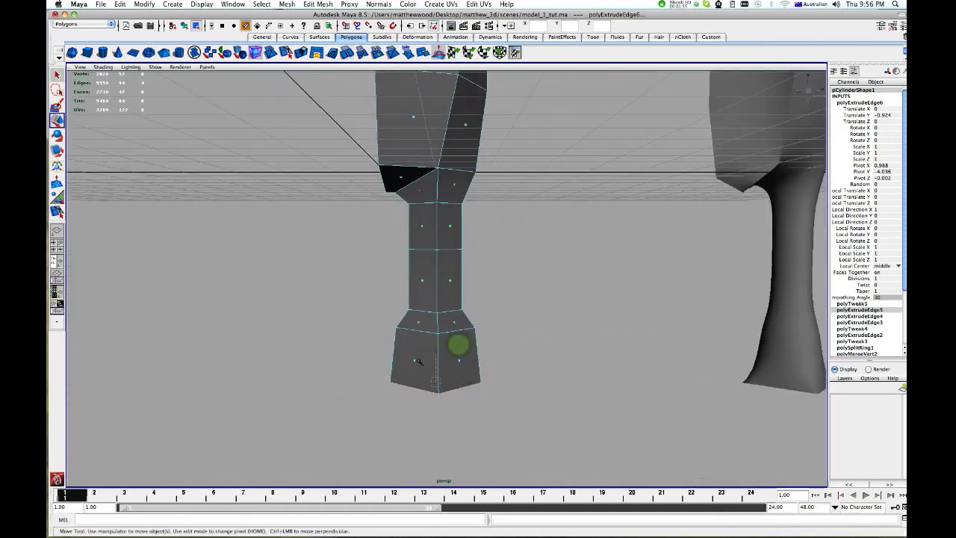
Extrude the two front foot faces forward into a toe
left_click(459, 363)
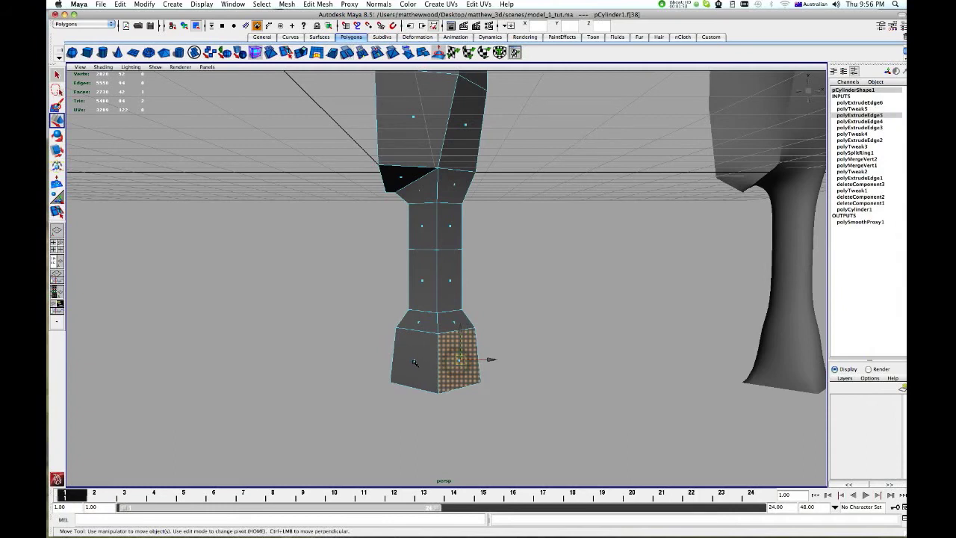
left_click(414, 363, "shift")
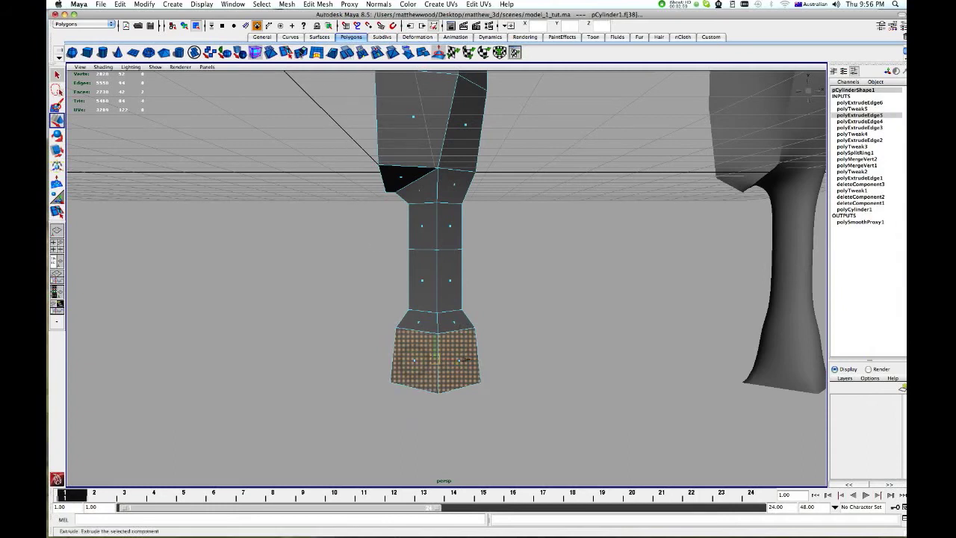
left_click(300, 52)
left_click_drag(496, 318, 442, 327, "alt")
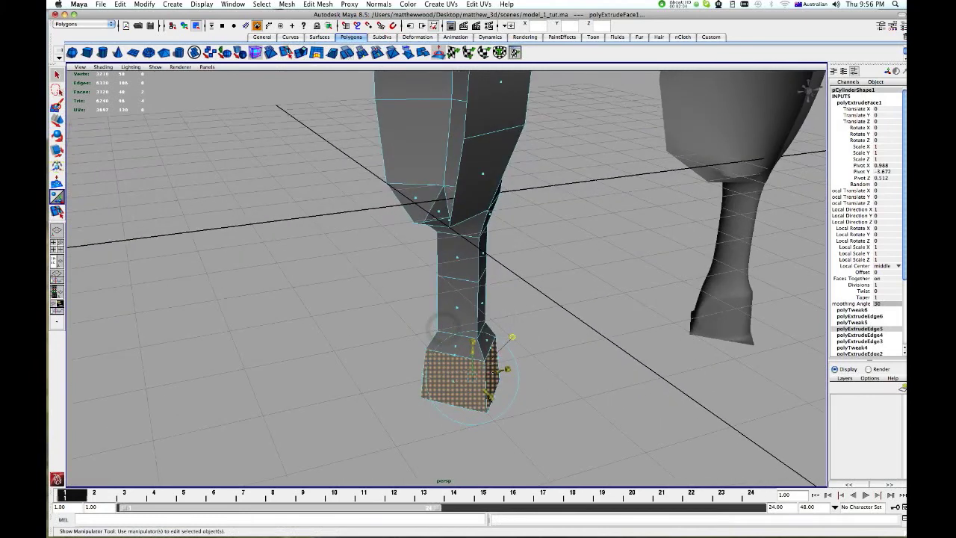
left_click_drag(487, 394, 502, 409)
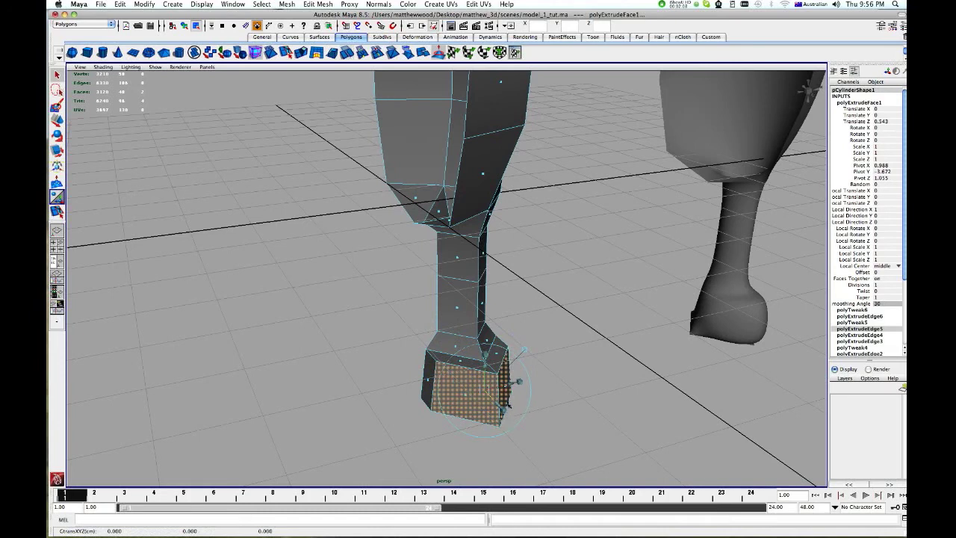
left_click_drag(505, 409, 495, 398)
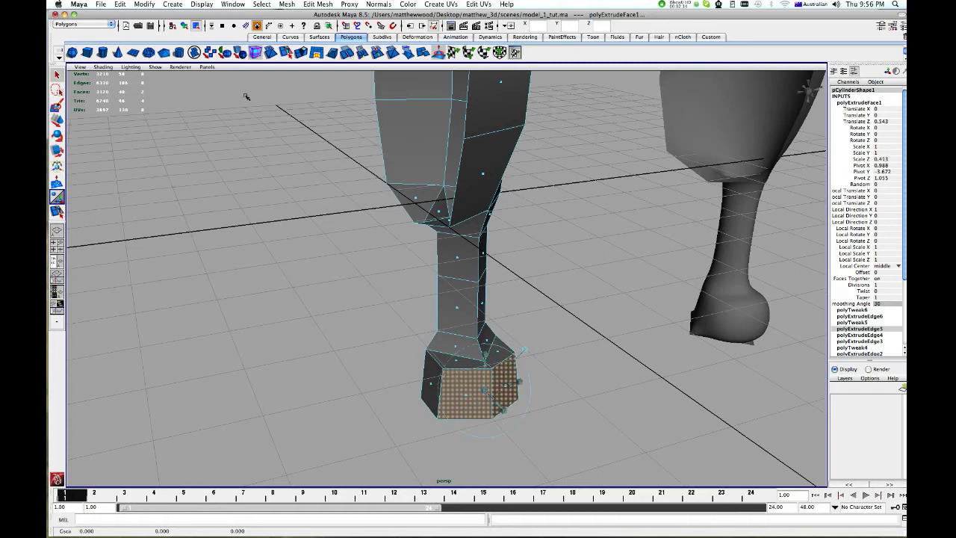
left_click_drag(503, 413, 535, 444)
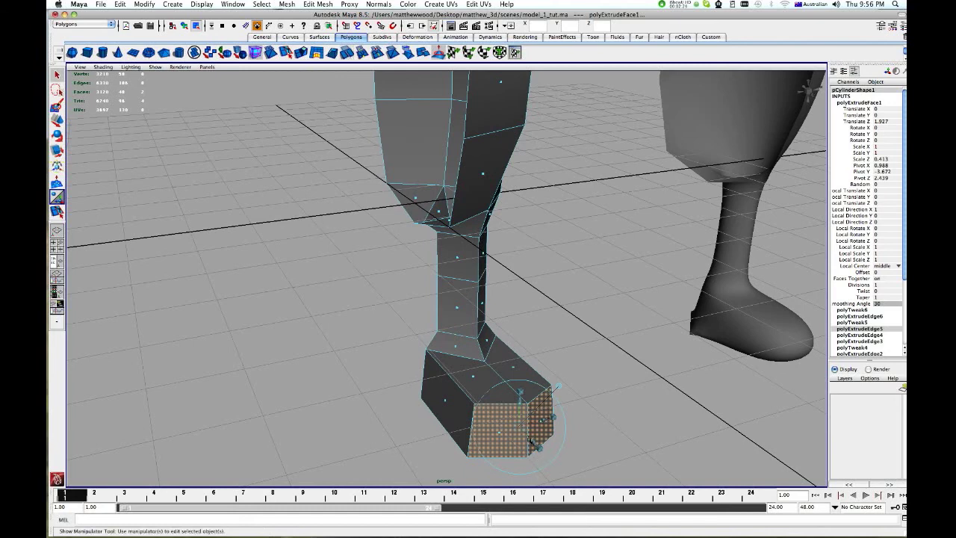
left_click_drag(530, 443, 531, 444)
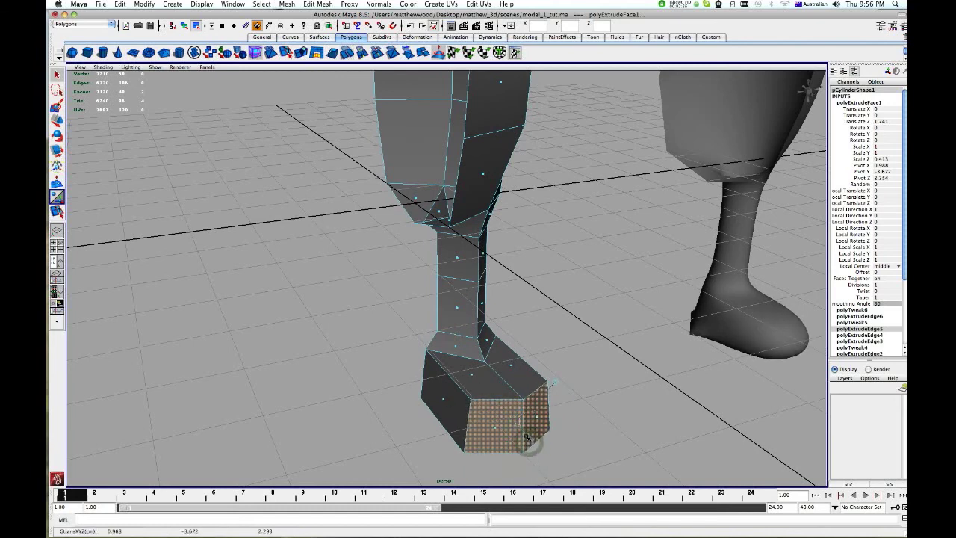
Extrude the end faces again and push them out 1.27 units to lengthen the foot
left_click(301, 52)
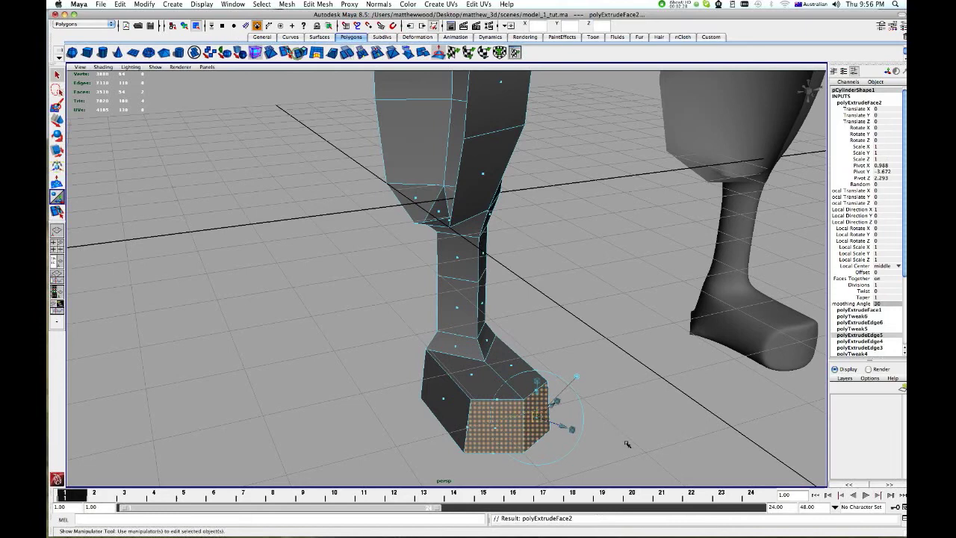
mouse_move(574, 382)
left_mouse_down()
mouse_move(557, 464)
mouse_move(579, 478)
left_mouse_up()
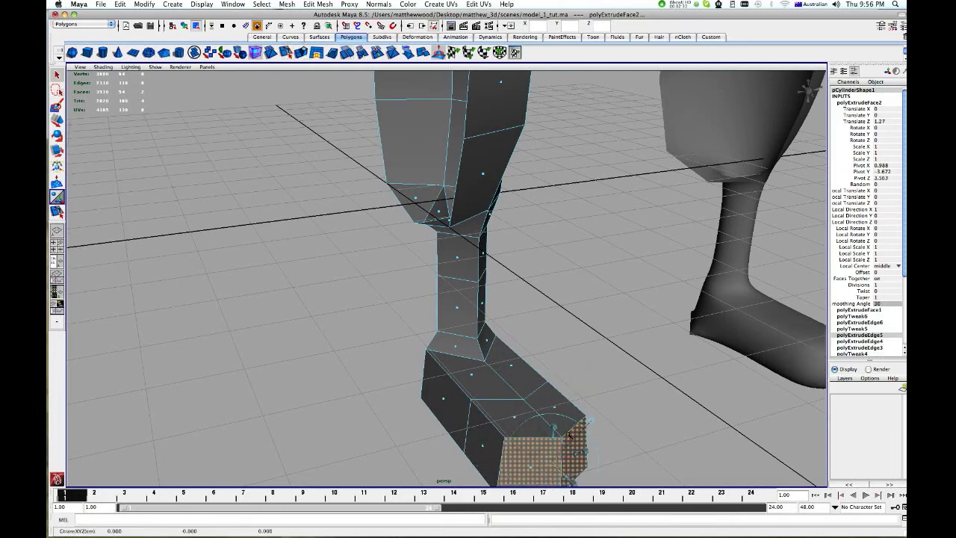
middle_click_drag(578, 478, 533, 385, "alt")
mouse_move(533, 384)
left_mouse_down("alt")
mouse_move(567, 363)
mouse_move(537, 366)
mouse_move(554, 389)
left_mouse_up("alt")
Move the foot's front-bottom edge e[107] down to reshape the toe
right_click(315, 391)
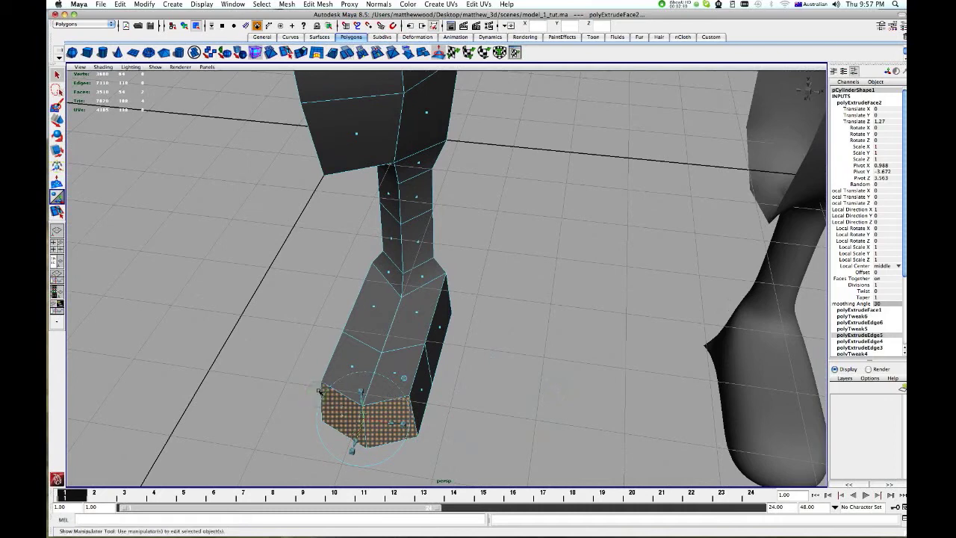
right_click(316, 390)
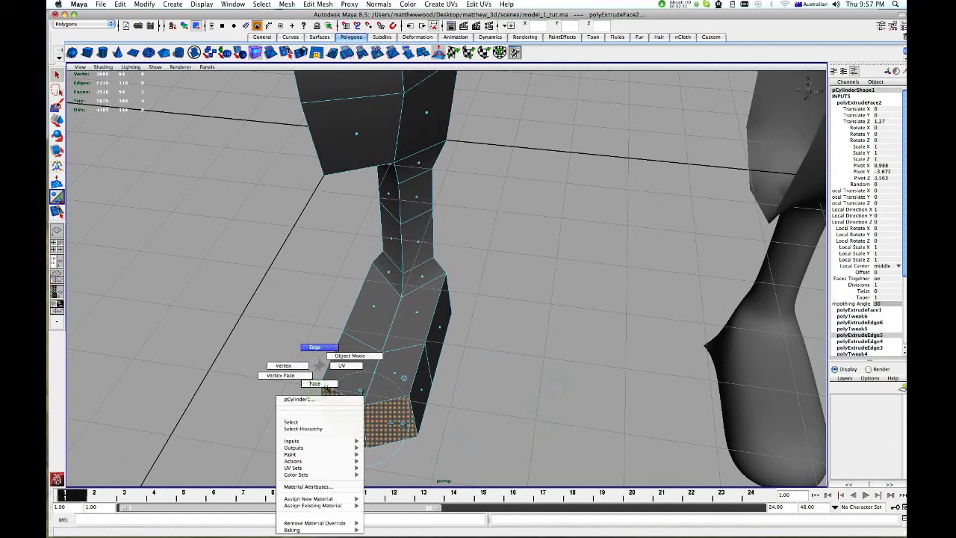
left_click(316, 349)
key("w")
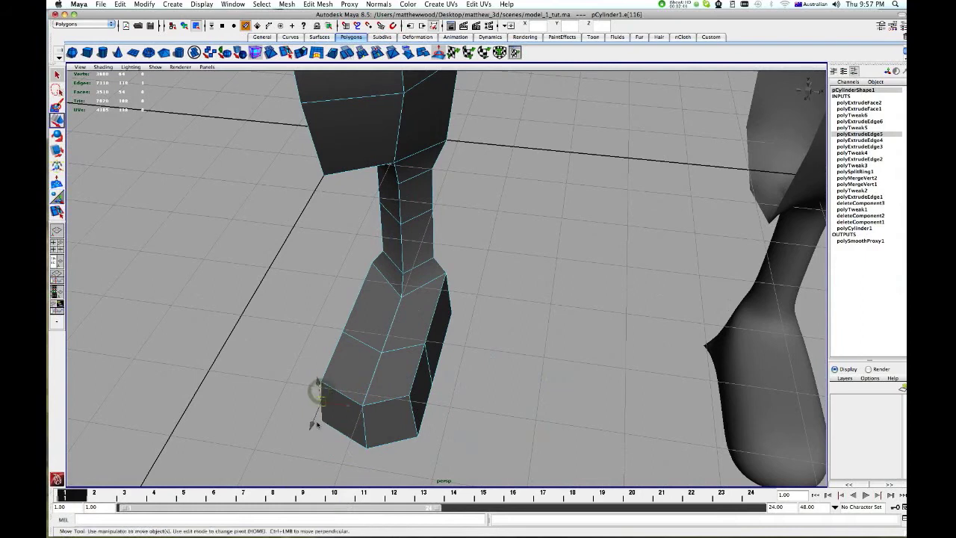
mouse_move(330, 453)
left_mouse_down("alt")
mouse_move(544, 401)
mouse_move(517, 405)
left_mouse_up("alt")
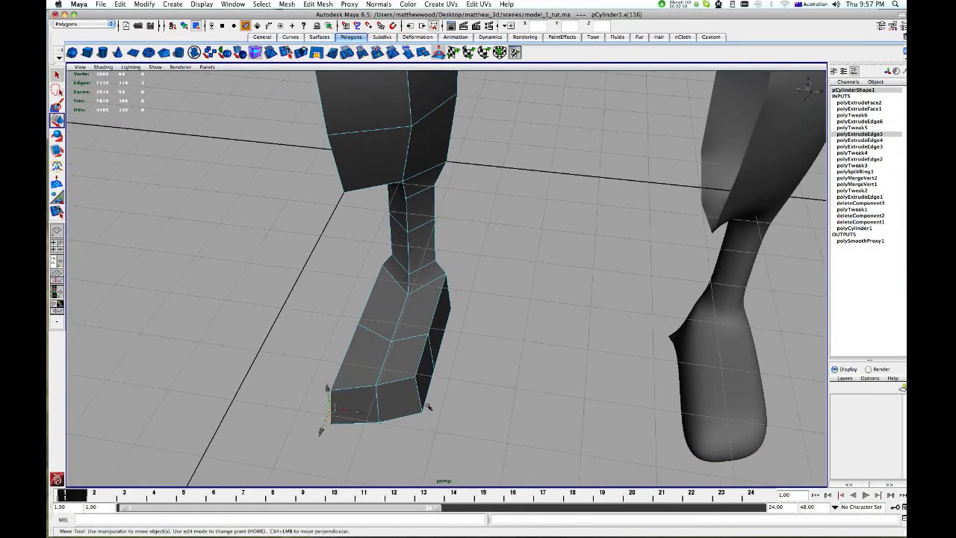
mouse_move(363, 395)
left_mouse_down("alt")
mouse_move(360, 380)
mouse_move(369, 372)
mouse_move(499, 365)
mouse_move(469, 362)
mouse_move(463, 346)
left_mouse_up("alt")
left_click(385, 374)
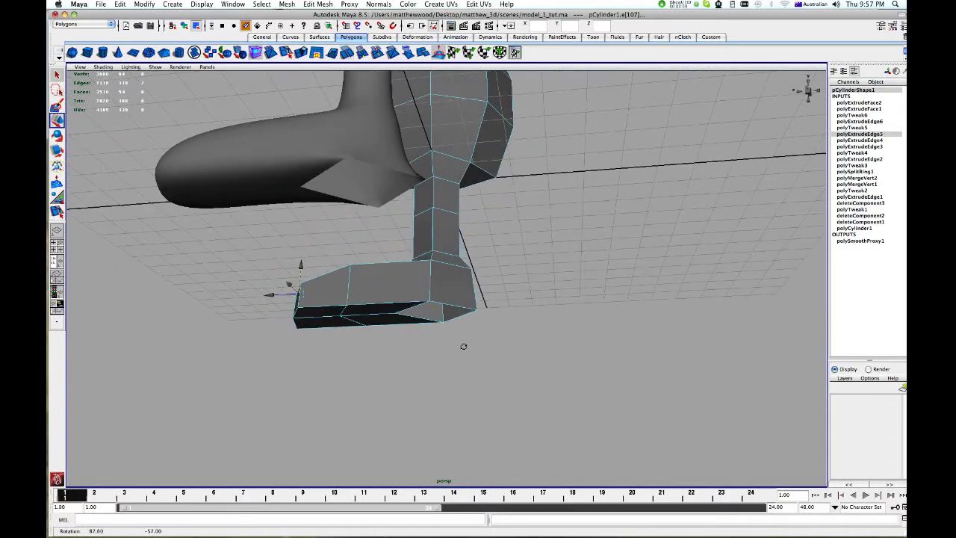
mouse_move(434, 255)
left_mouse_down("alt")
mouse_move(418, 334)
mouse_move(406, 324)
mouse_move(416, 329)
left_mouse_up("alt")
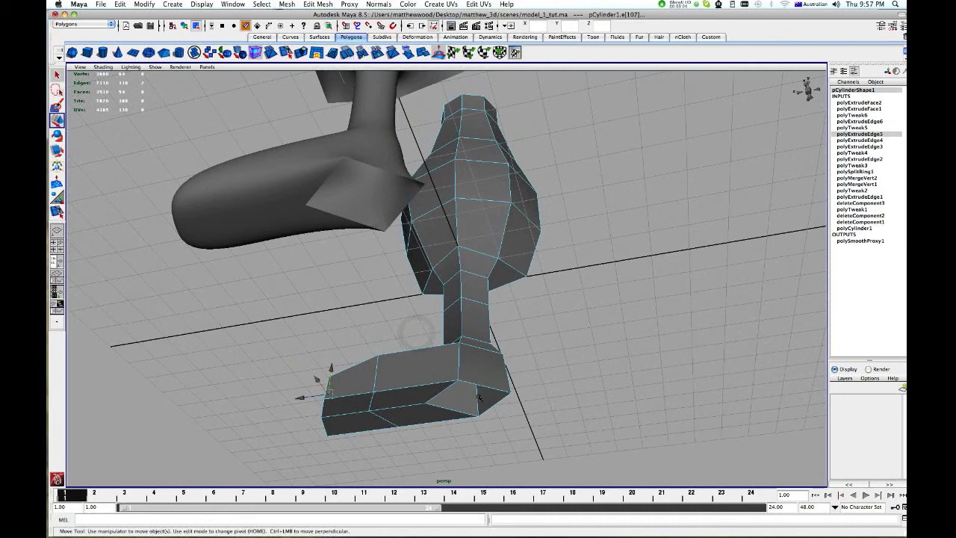
left_click_drag(478, 396, 493, 398, "alt")
right_click_drag(495, 399, 464, 300, "alt")
Select the two edge loops around the foot's open end
right_click(465, 297)
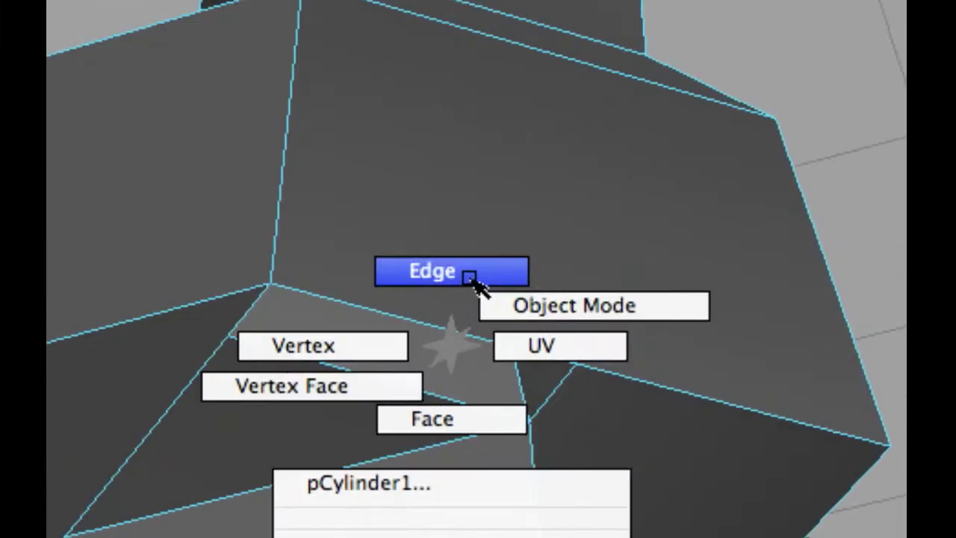
left_click(469, 278)
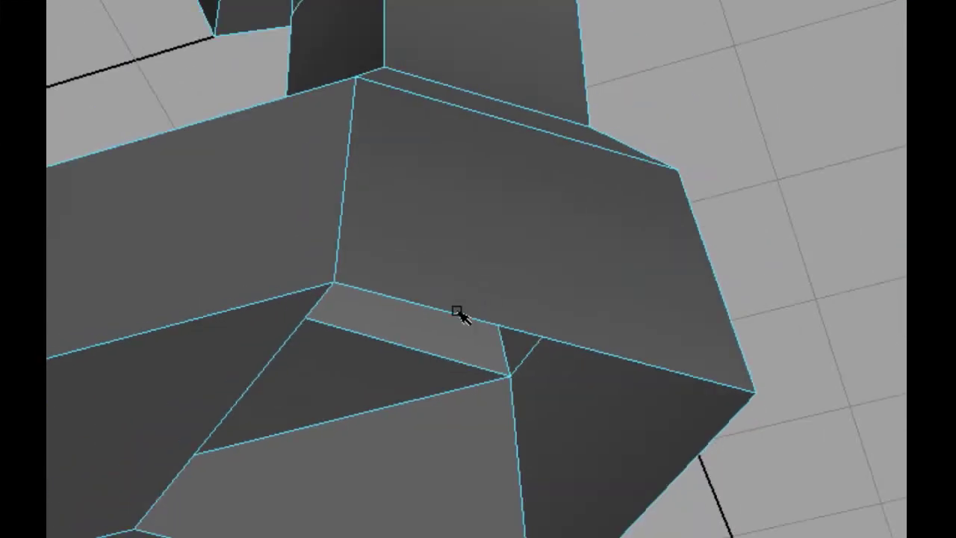
double_click(457, 311)
double_click(273, 360, "shift")
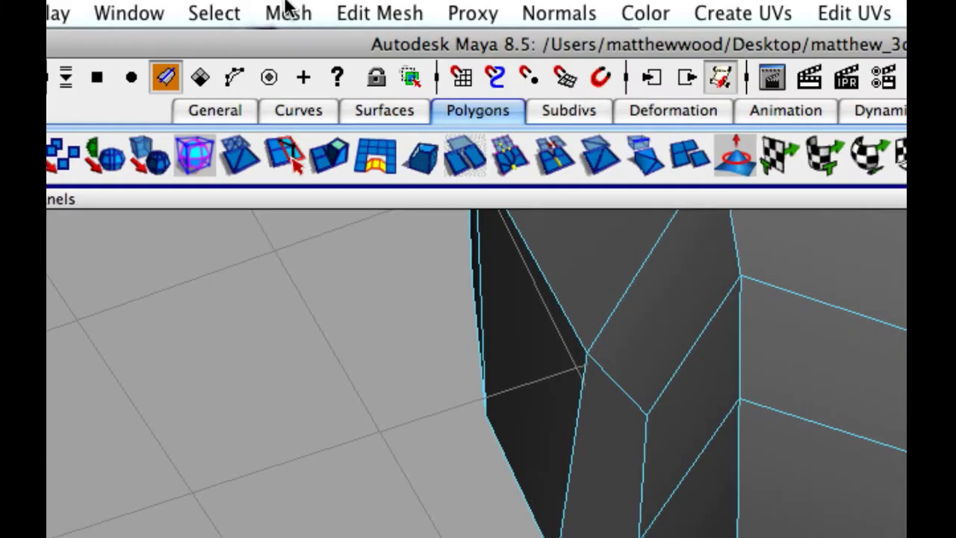
Cap the foot's open end with Mesh > Fill Hole and toggle the smooth preview
left_click(289, 13)
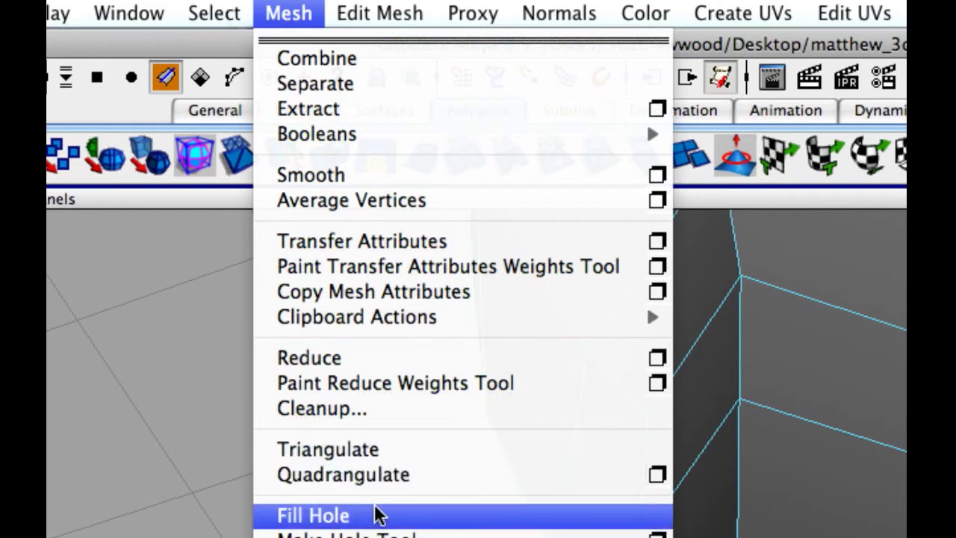
left_click(377, 515)
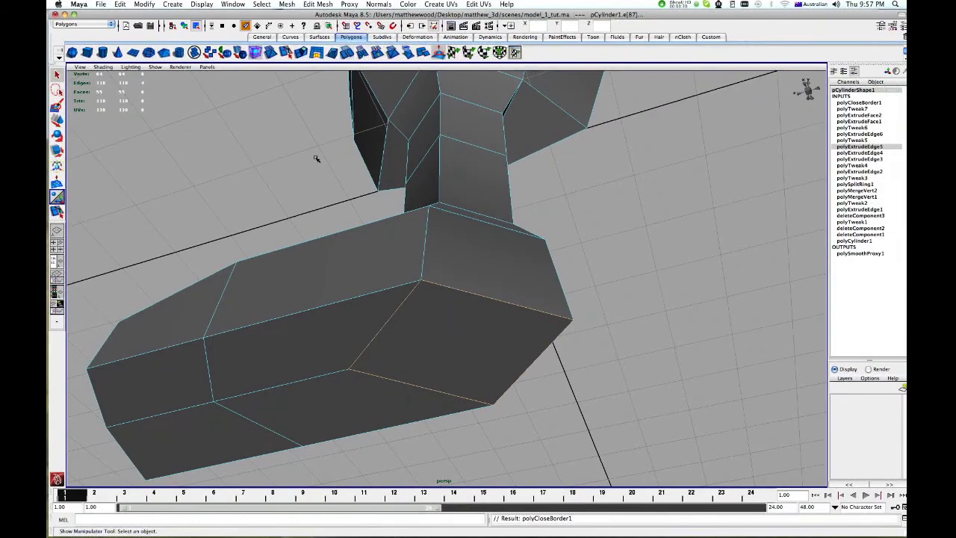
key("3")
mouse_move(308, 137)
left_mouse_down("alt")
mouse_move(271, 269)
mouse_move(352, 273)
left_mouse_up("alt")
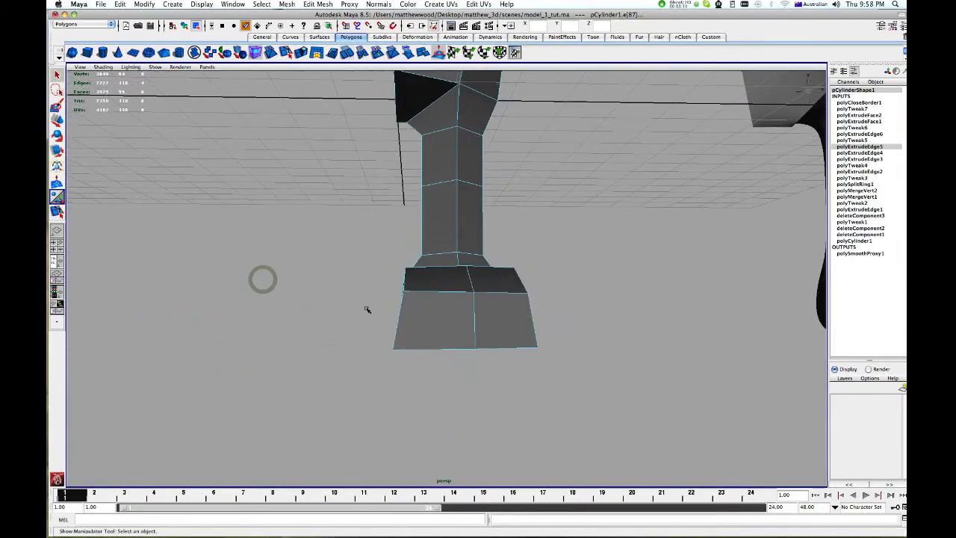
mouse_move(391, 322)
right_mouse_down()
mouse_move(381, 312)
mouse_move(380, 338)
right_mouse_up()
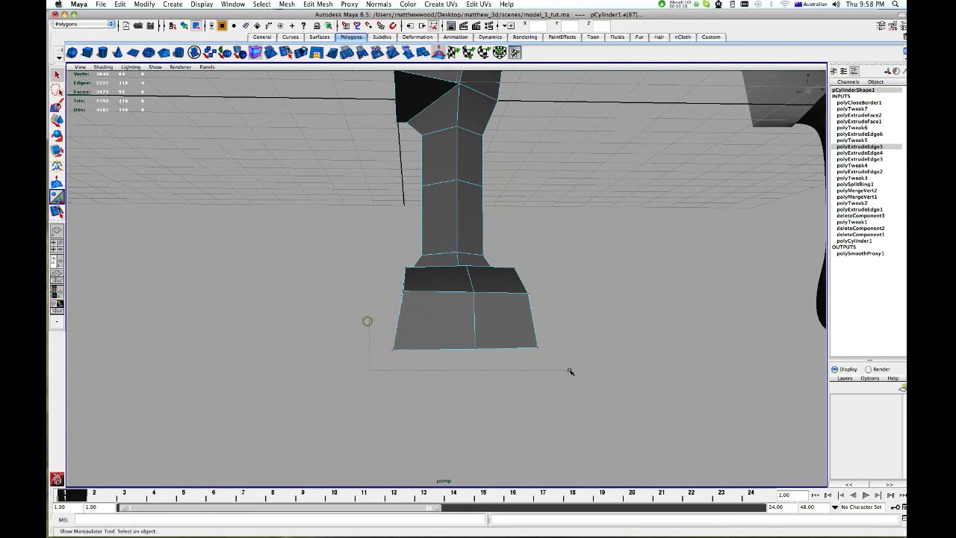
Move the foot's bottom vertices (heel to 0.988, -4.636, -1.006) and return to Object Mode
key("w")
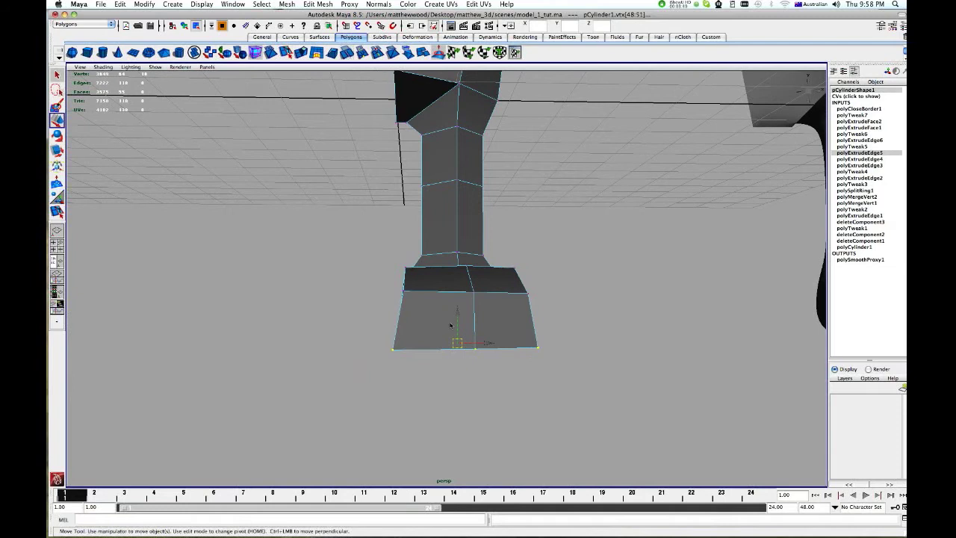
scroll(672, 272, "down", 3)
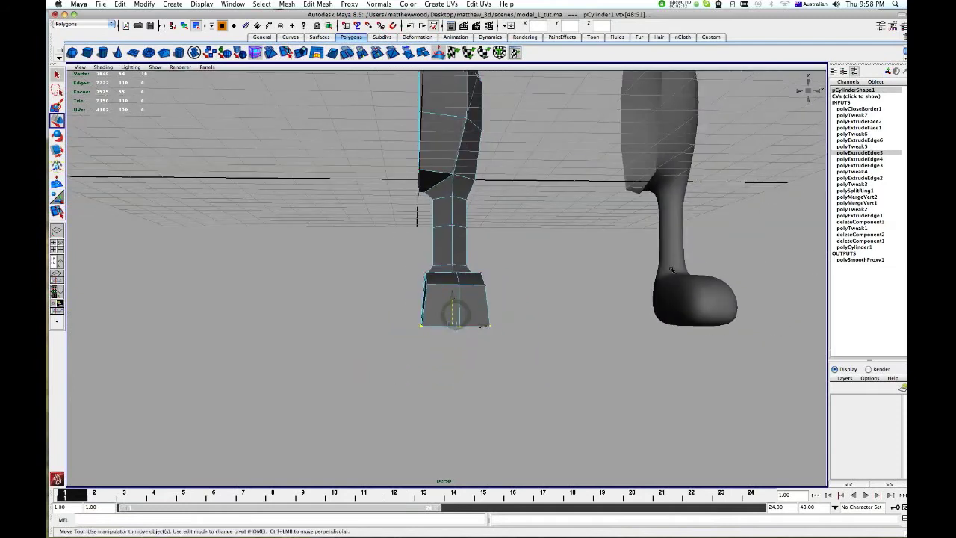
left_click_drag(655, 272, 639, 275, "alt")
mouse_move(519, 289)
left_mouse_down("alt")
mouse_move(490, 289)
mouse_move(510, 289)
left_mouse_up("alt")
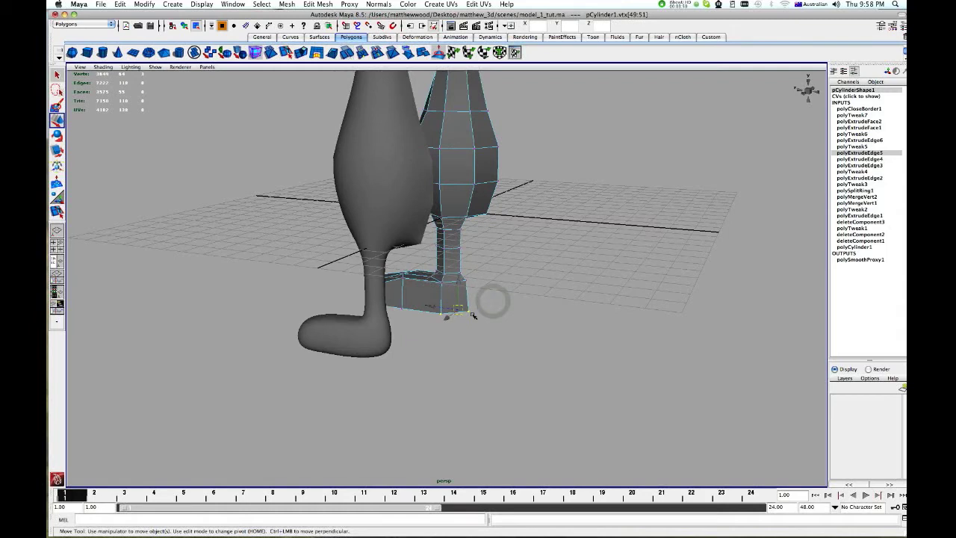
middle_click_drag(441, 316, 435, 308)
mouse_move(434, 309)
left_mouse_down("alt")
mouse_move(442, 304)
mouse_move(423, 316)
mouse_move(401, 299)
left_mouse_up("alt")
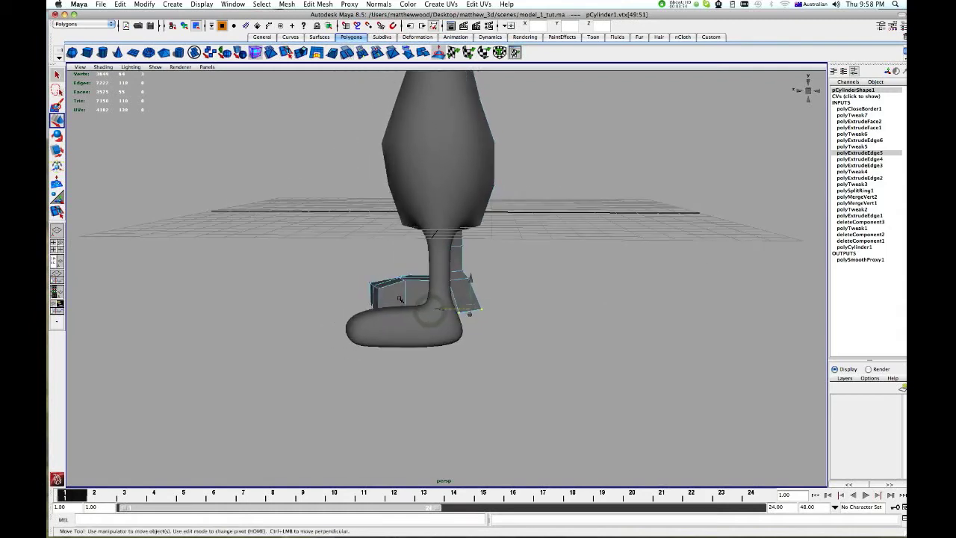
right_click(402, 298)
right_click_drag(417, 288, 418, 288)
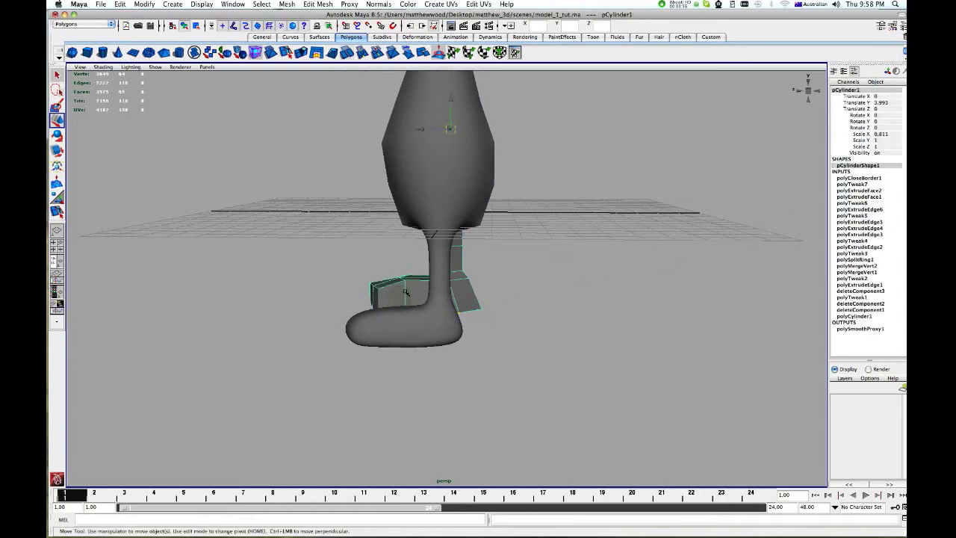
left_click_drag(418, 287, 404, 283, "alt")
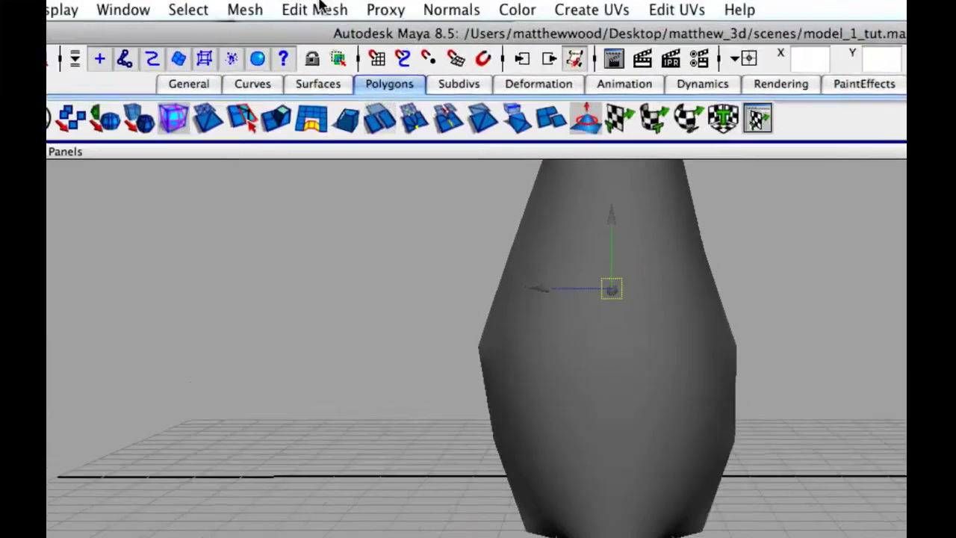
left_click(321, 4)
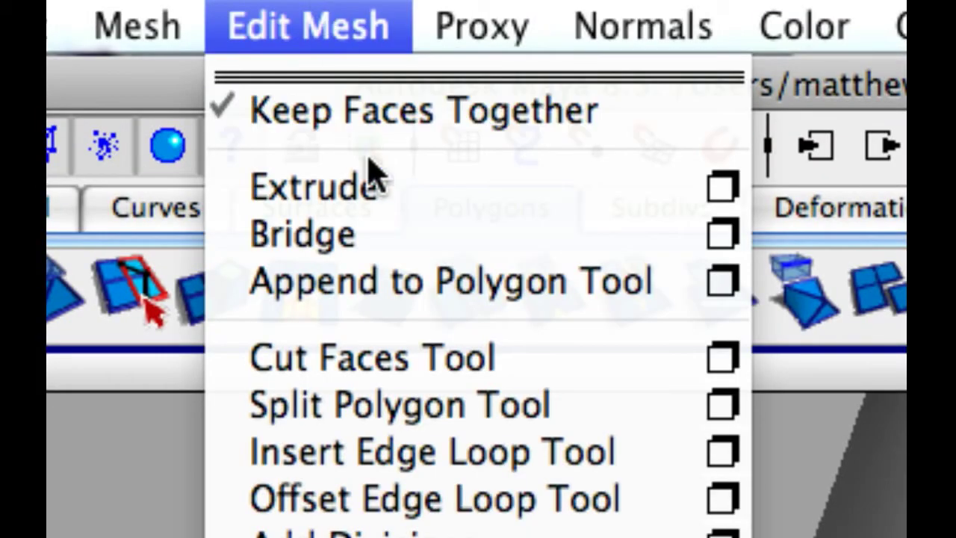
Insert a new edge loop around the foot with the Insert Edge Loop Tool
left_click(648, 467)
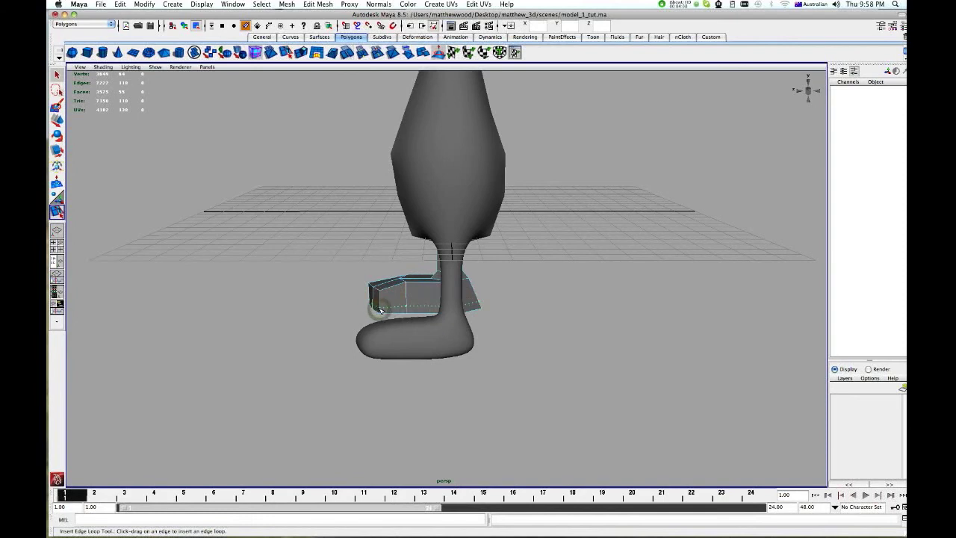
left_click(378, 310)
mouse_move(379, 309)
left_mouse_down("alt")
mouse_move(472, 311)
mouse_move(430, 319)
mouse_move(463, 313)
left_mouse_up("alt")
left_click(54, 76)
left_click_drag(526, 227, 495, 221, "alt")
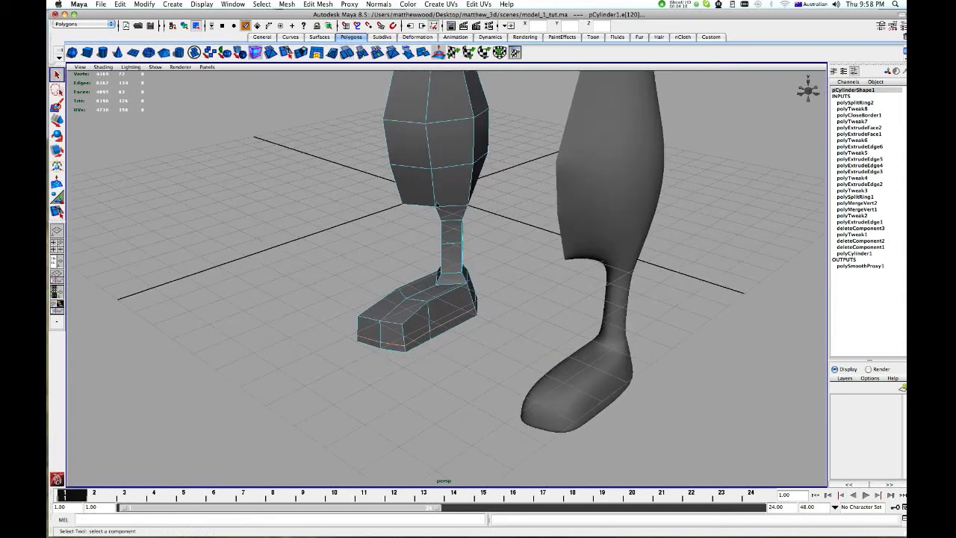
mouse_move(437, 204)
left_mouse_down("alt")
mouse_move(393, 263)
mouse_move(358, 221)
left_mouse_up("alt")
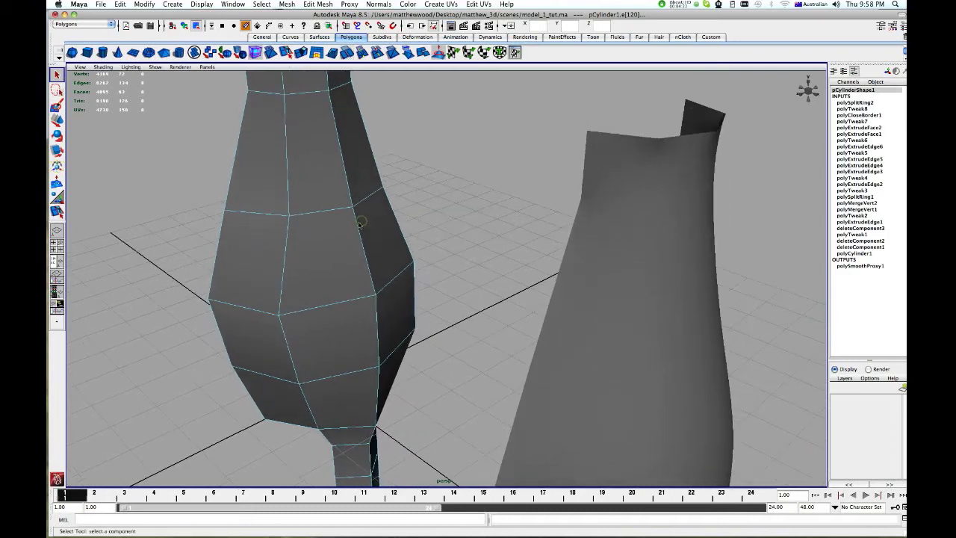
Split Polygon two new edges into the body front below the neck, forming a triangle
right_click_drag(358, 222, 381, 221)
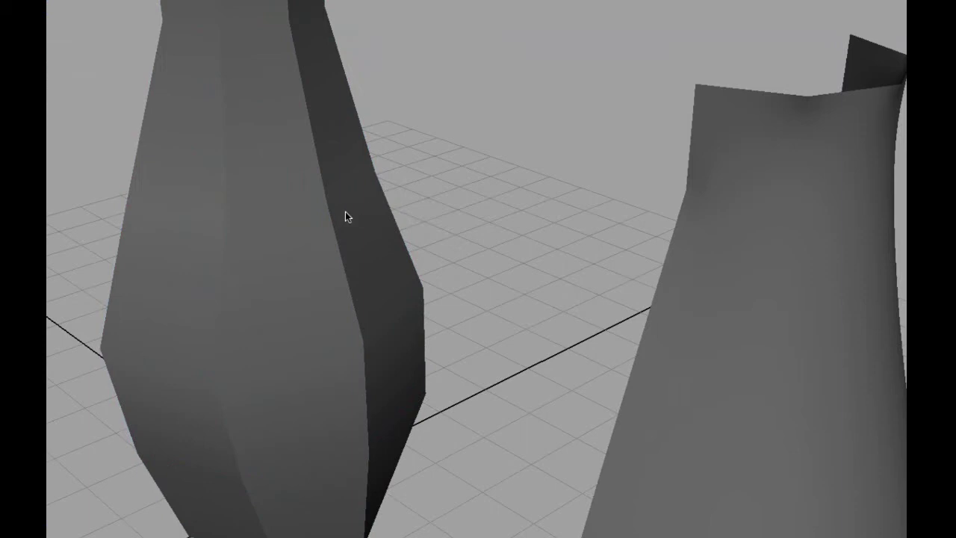
left_click(335, 215)
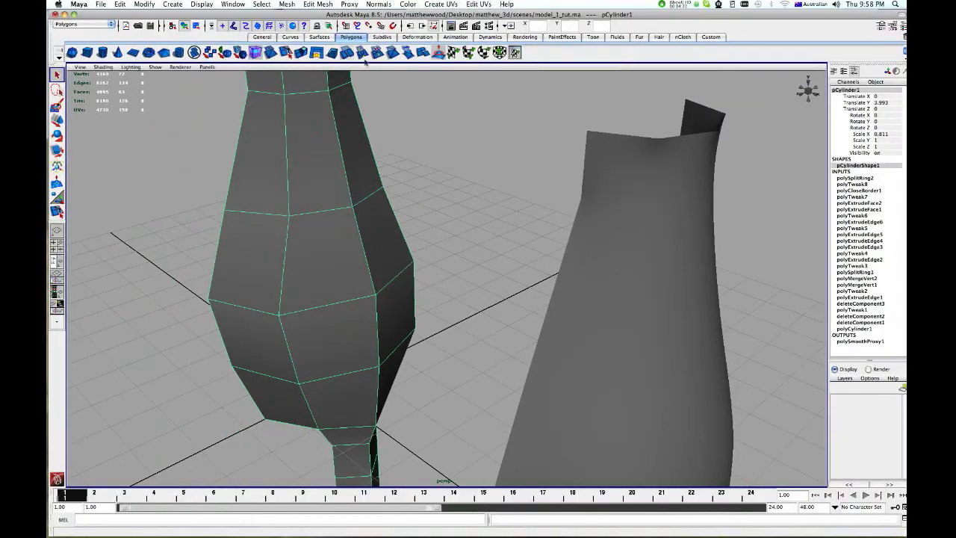
left_click(311, 5)
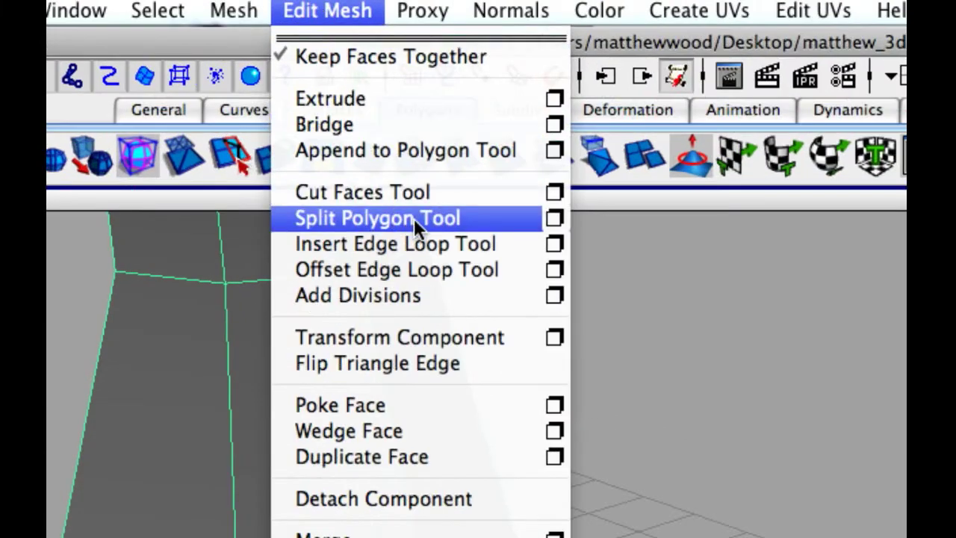
left_click(482, 216)
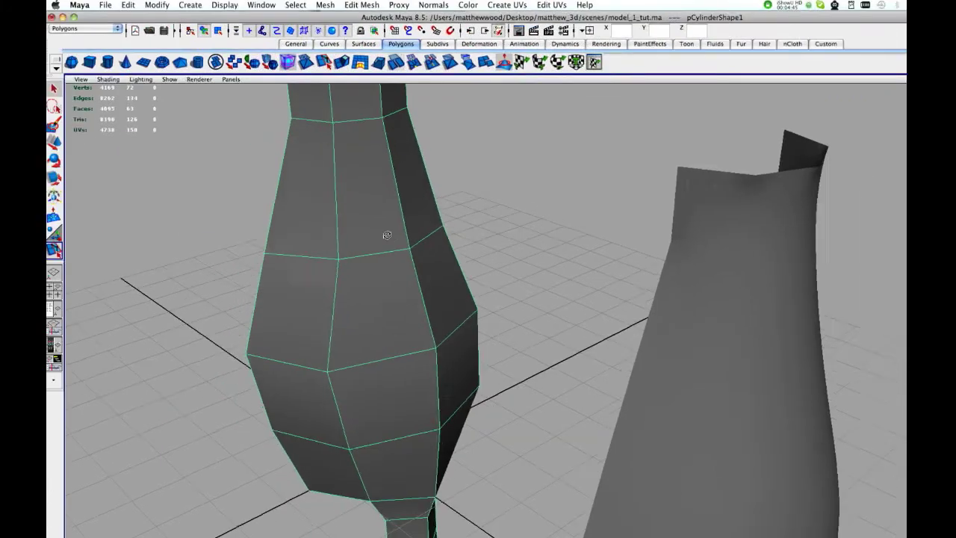
left_click_drag(387, 235, 407, 244, "alt")
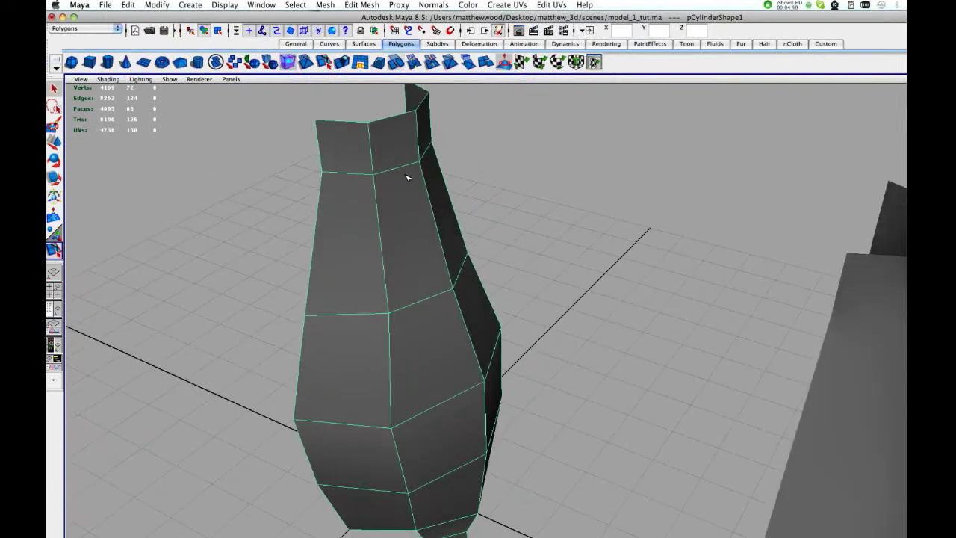
scroll(410, 190, "up", 2)
scroll(373, 161, "up", 4)
middle_click_drag(337, 145, 354, 247, "alt")
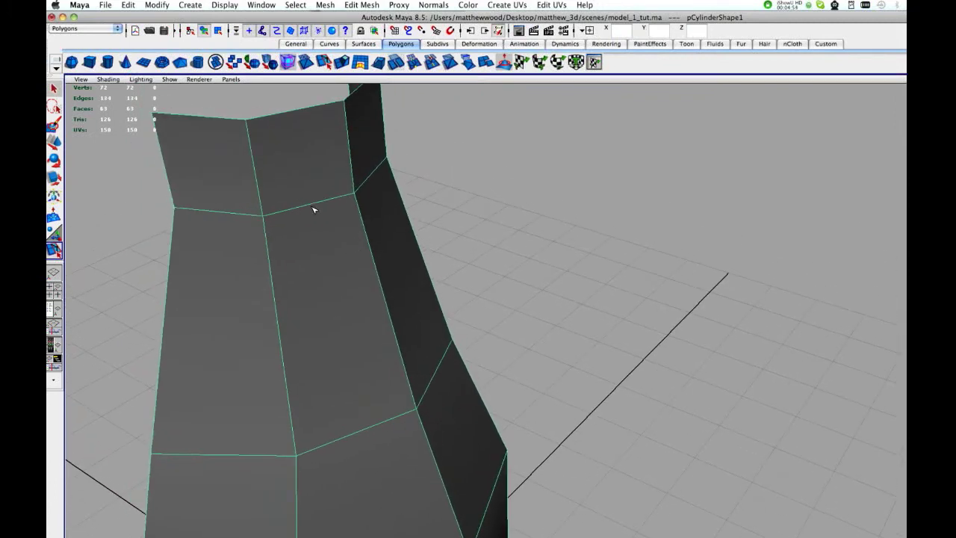
left_click(312, 206)
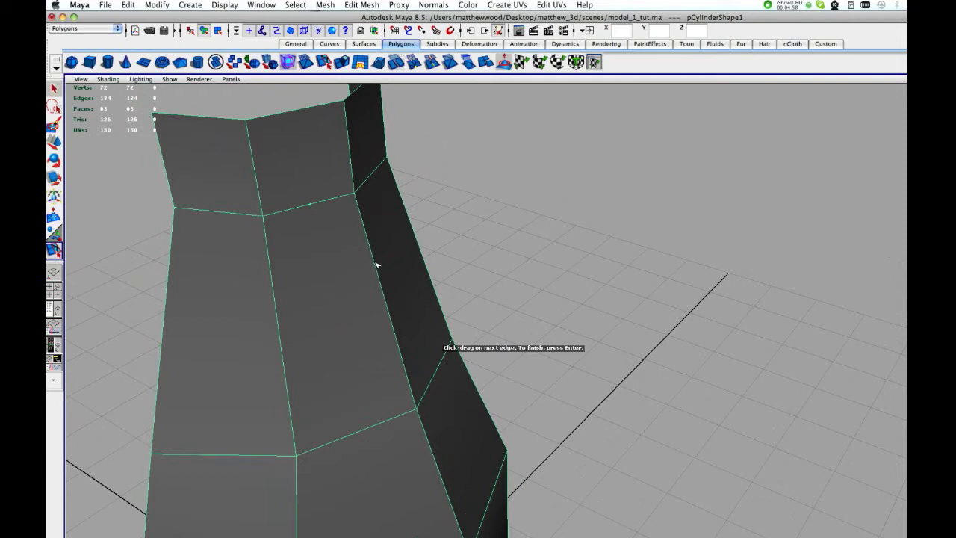
left_click_drag(376, 254, 354, 257, "alt")
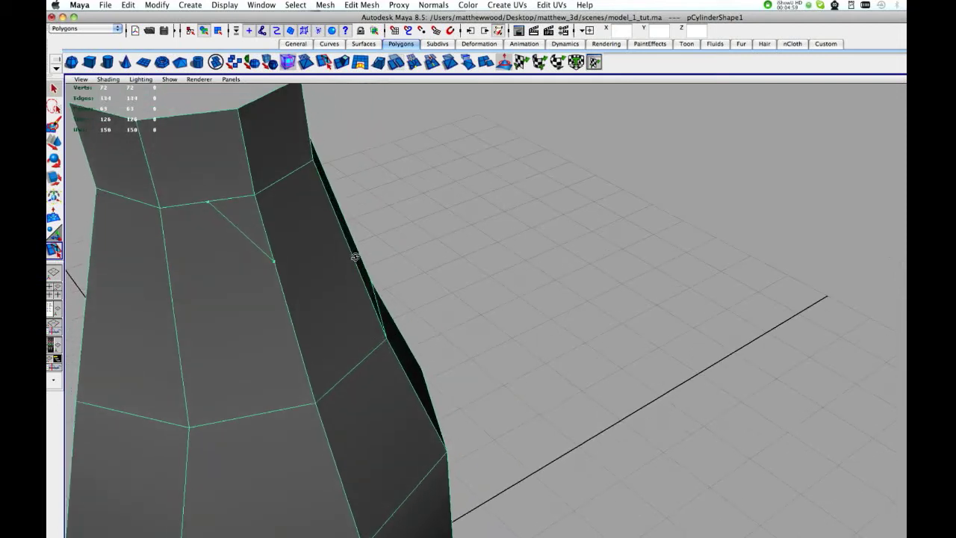
left_click(292, 179)
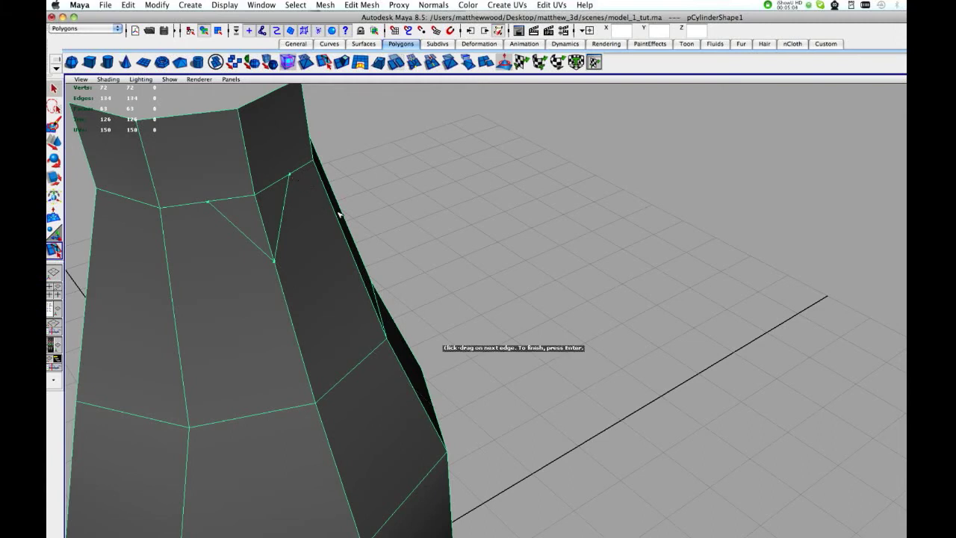
key("Return")
Delete the two small triangular faces just below the neck
right_click(279, 209)
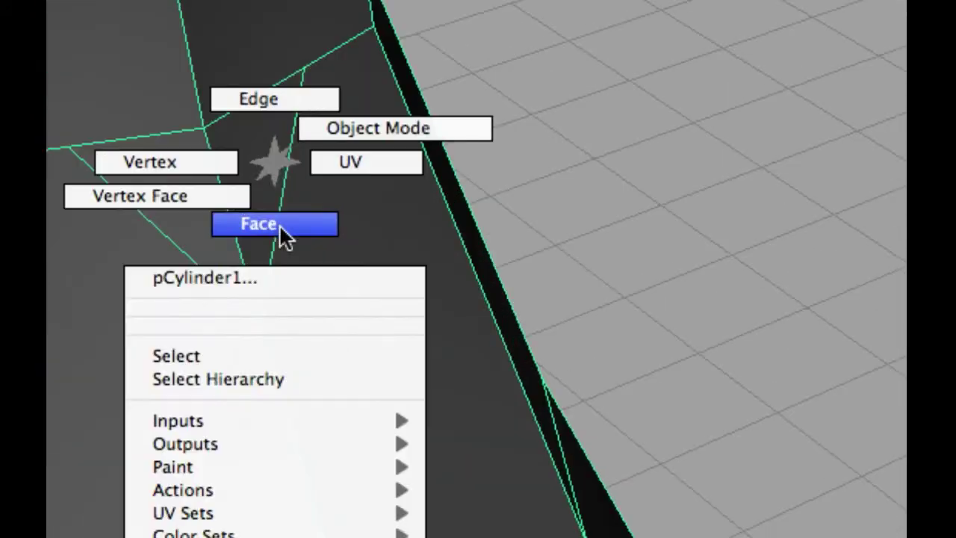
left_click(279, 224)
left_click(261, 184)
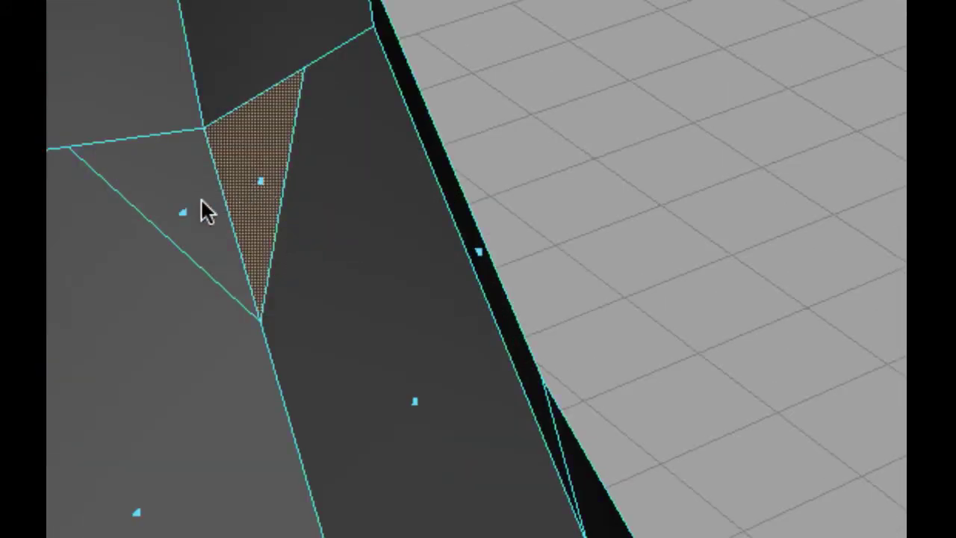
left_click(183, 213, "shift")
key("Delete")
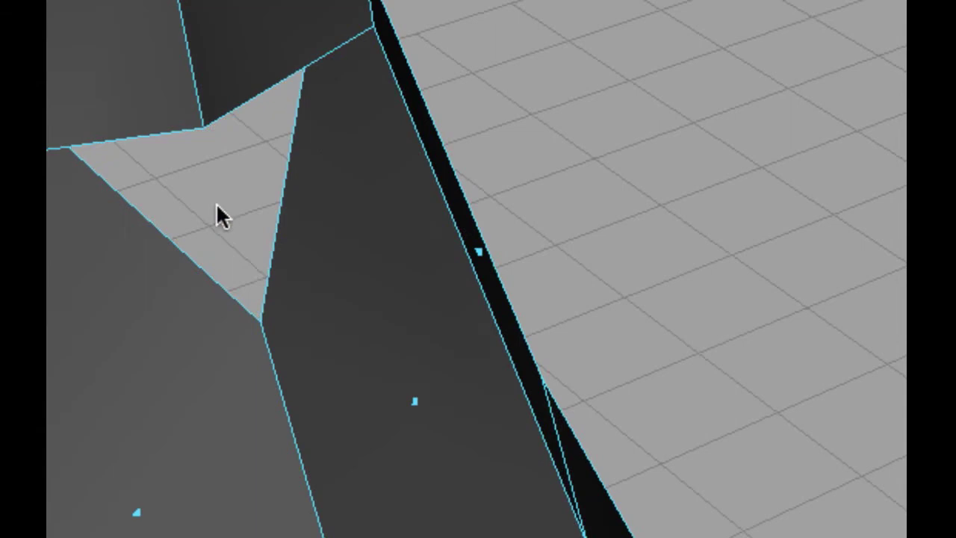
View the neck opening from the front and select its top vertex in Vertex mode
scroll(250, 191, "down", 3)
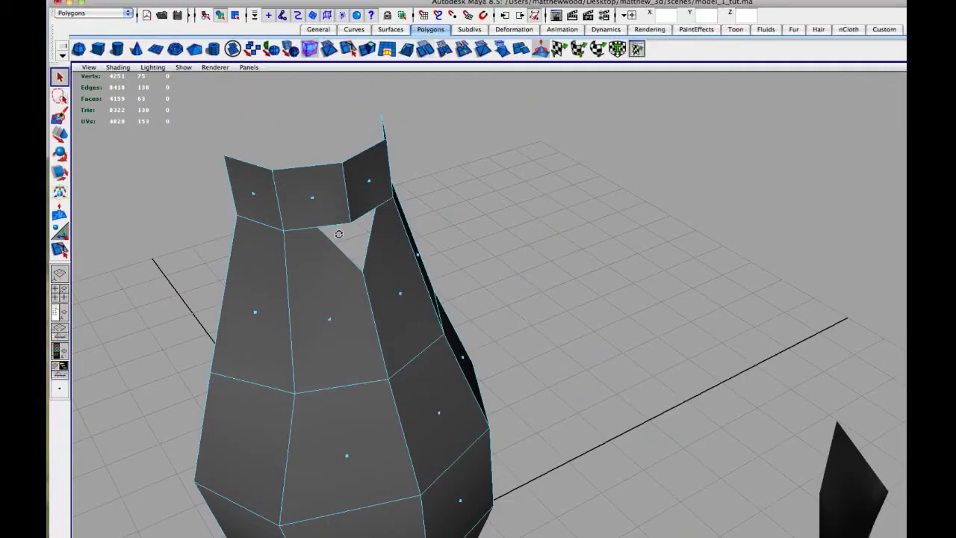
mouse_move(340, 231)
left_mouse_down("alt")
mouse_move(307, 222)
mouse_move(301, 149)
left_mouse_up("alt")
left_click_drag(234, 156, 335, 251, "alt")
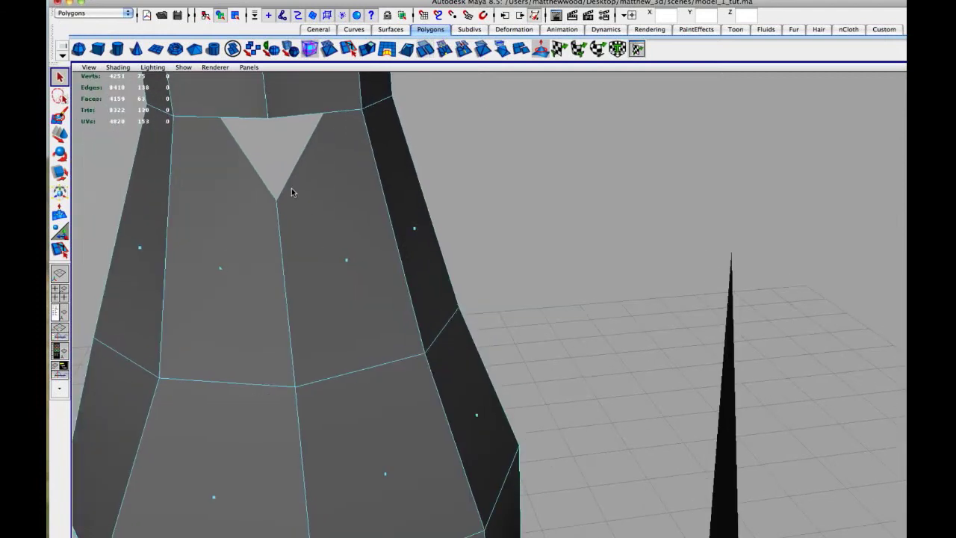
scroll(292, 190, "down", 3)
right_click_drag(311, 259, 285, 264)
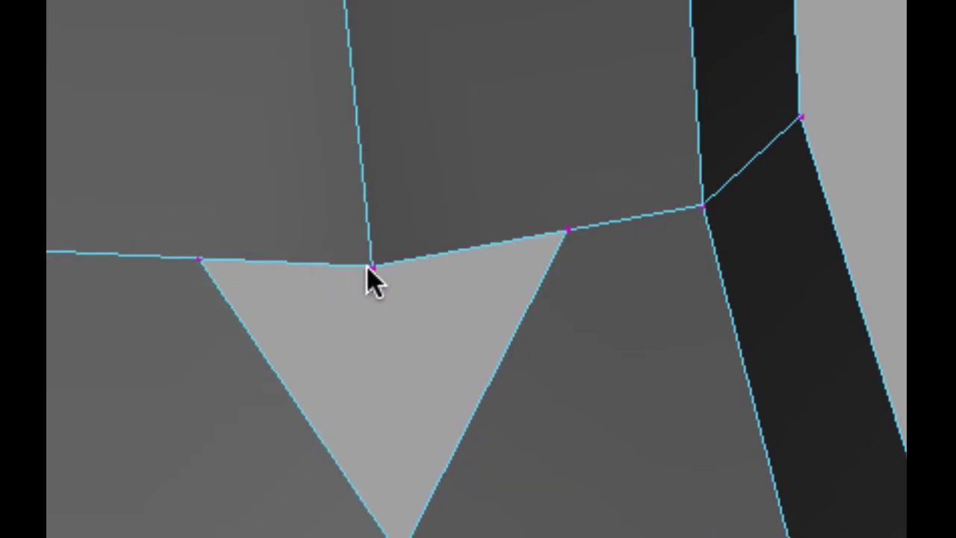
left_click(370, 267)
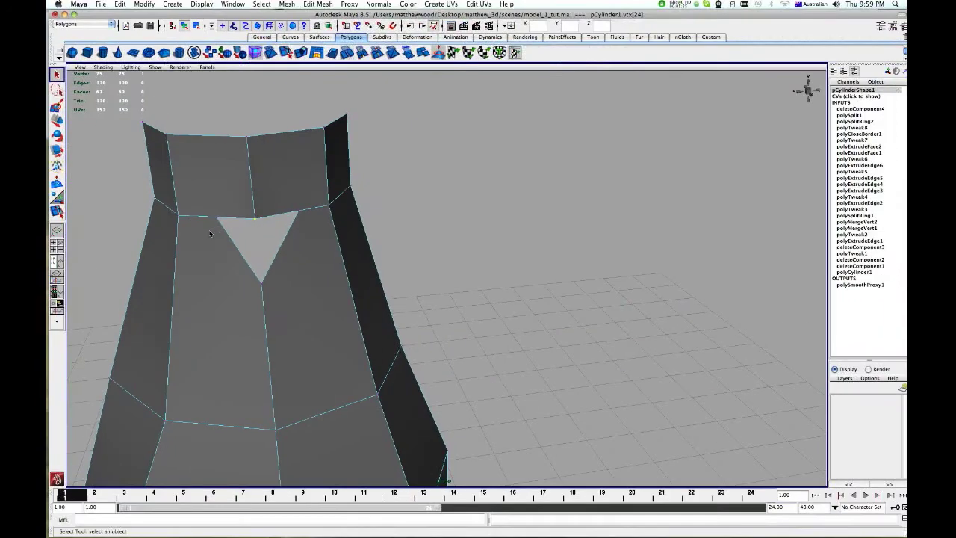
Raise the hole's top and bottom vertices with the Move tool to form a diamond
left_click_drag(260, 226, 211, 237, "alt")
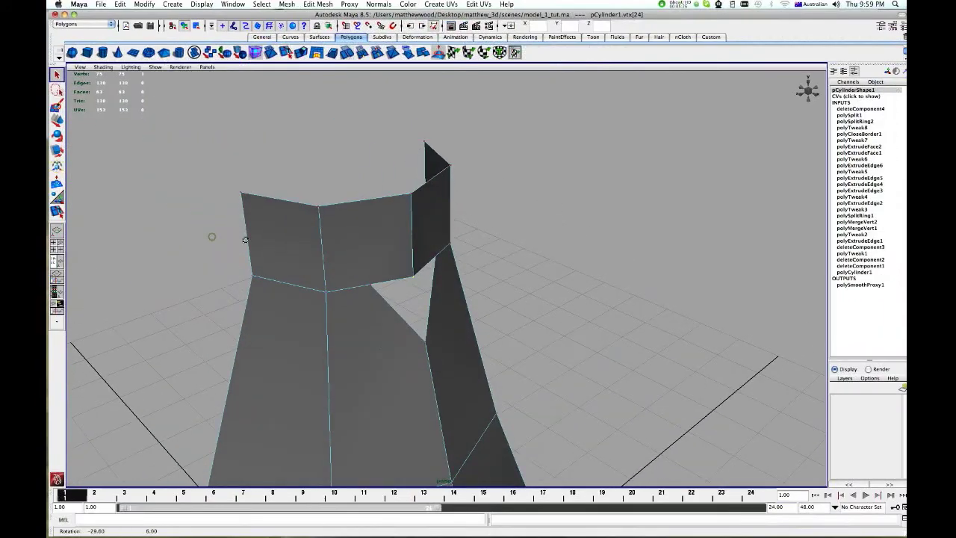
key("w")
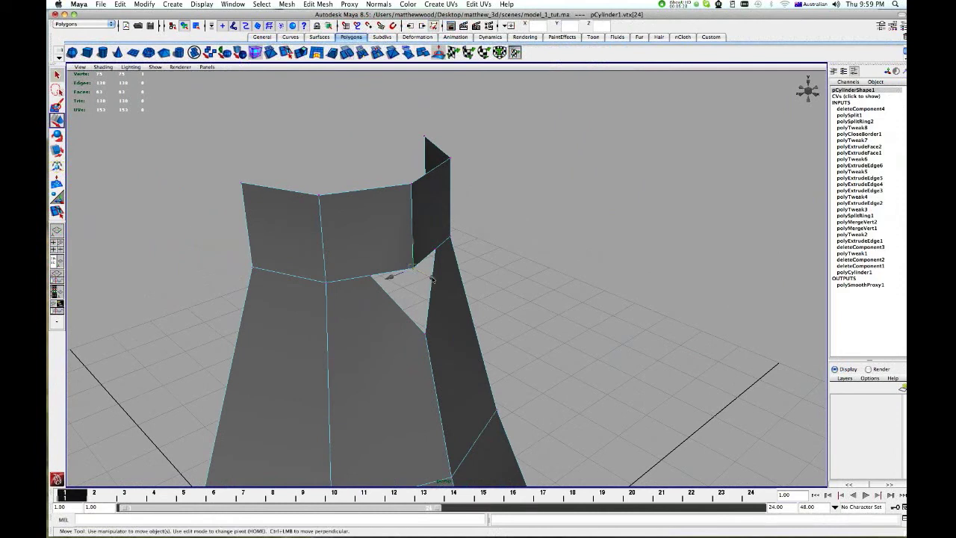
left_click_drag(432, 279, 425, 277, "alt")
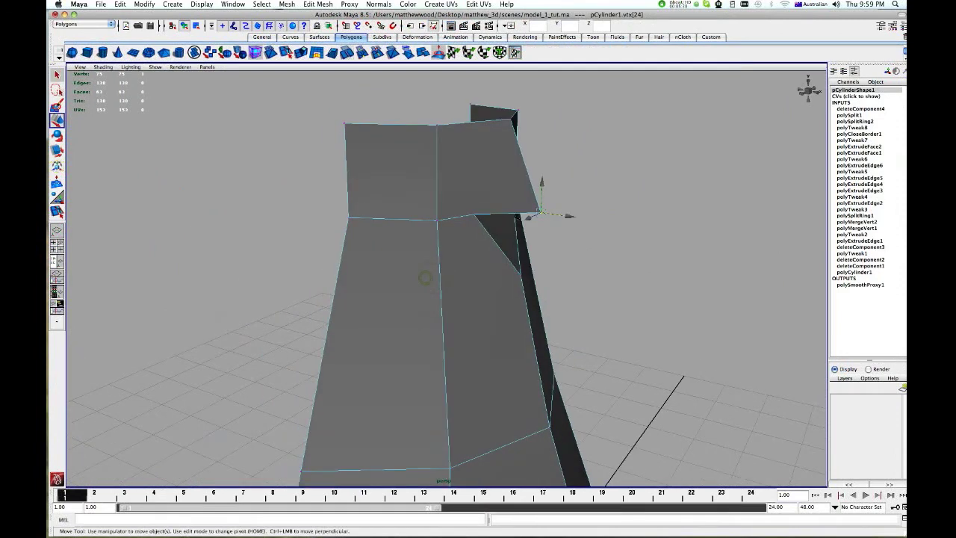
left_click_drag(542, 185, 568, 199)
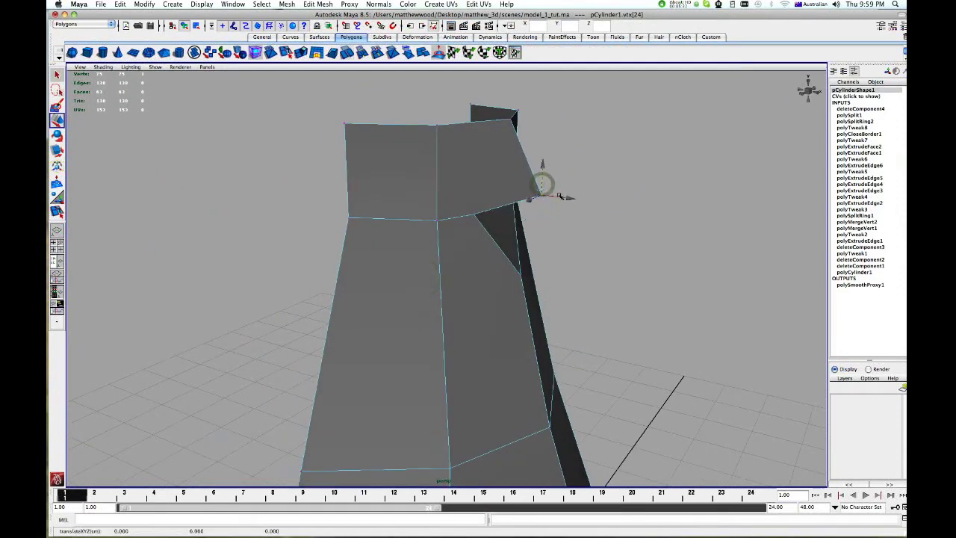
mouse_move(560, 166)
left_mouse_down("alt")
mouse_move(484, 242)
mouse_move(456, 241)
left_mouse_up("alt")
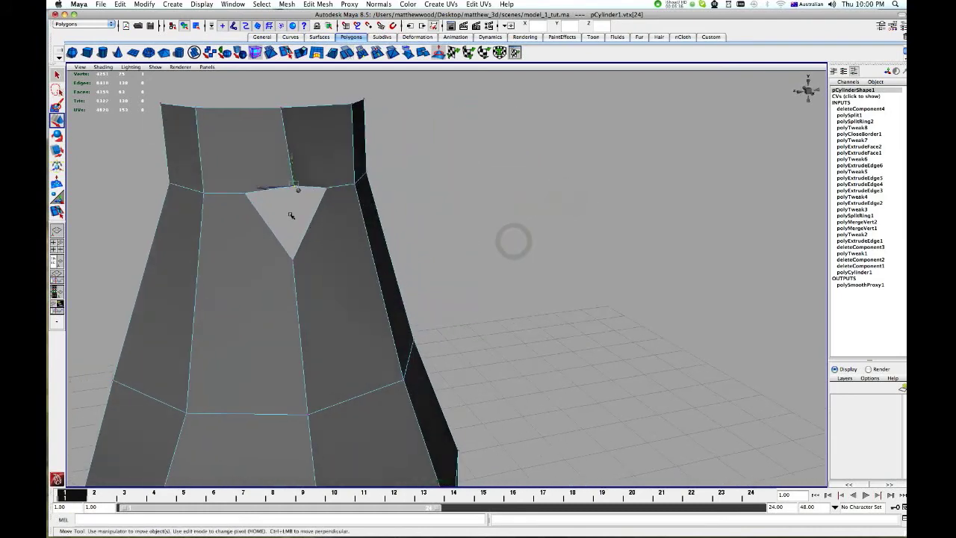
left_click_drag(291, 166, 288, 140)
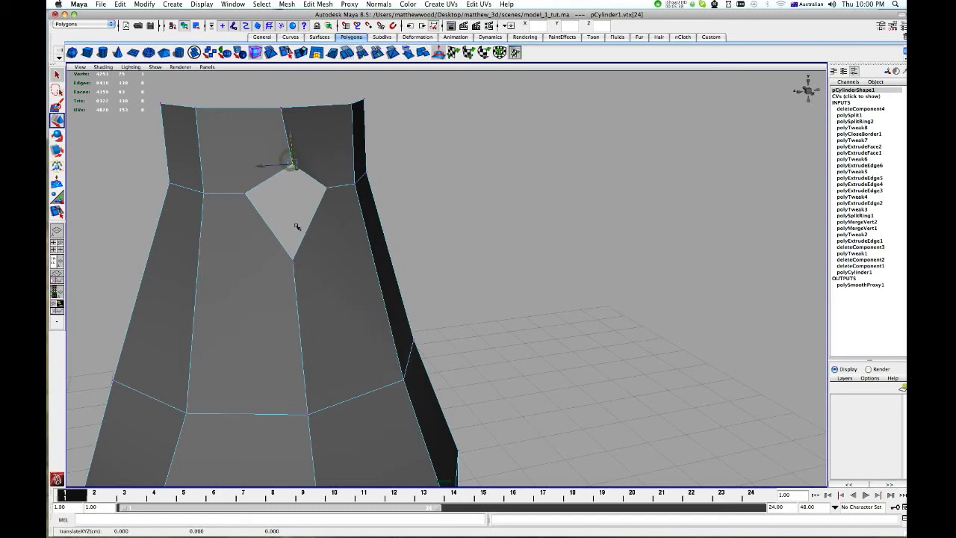
left_click(295, 257)
left_click_drag(291, 243, 289, 199)
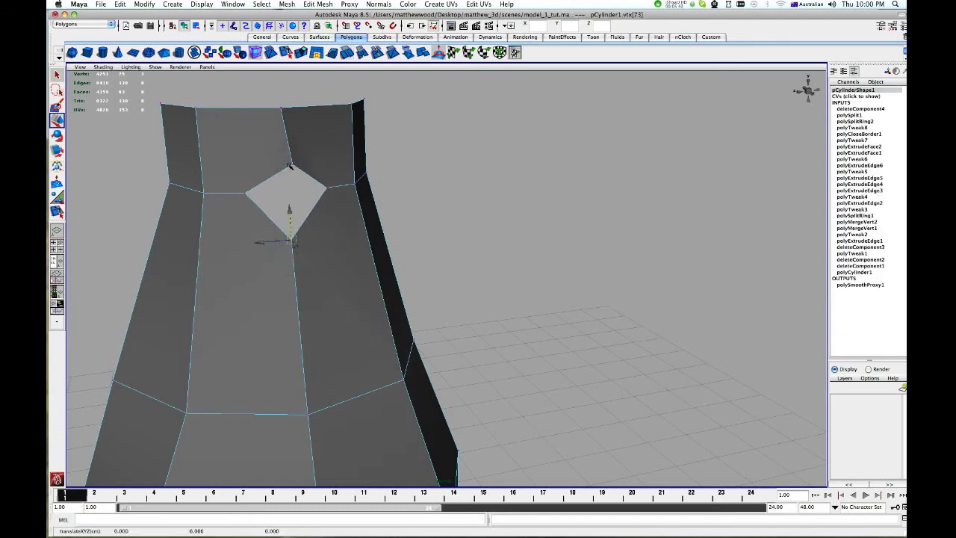
Lift the diamond's top vertex and slide its left and top vertices sideways
left_click(291, 165)
left_click_drag(291, 166, 270, 208, "alt")
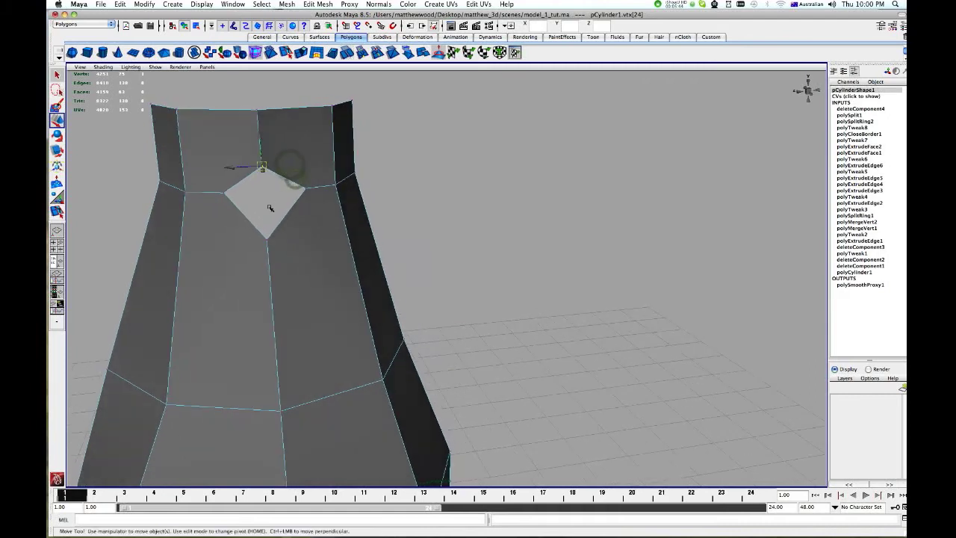
left_click_drag(261, 140, 258, 123)
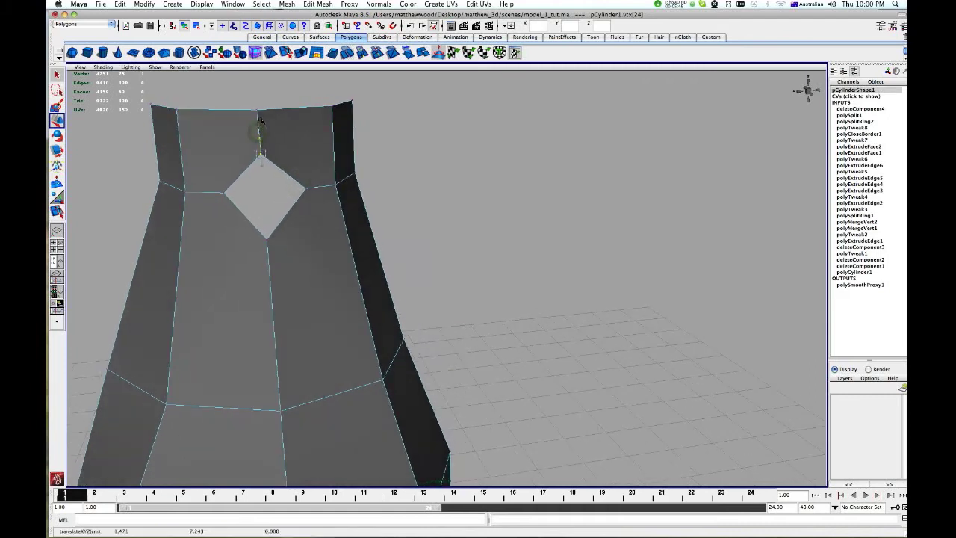
left_click(222, 192)
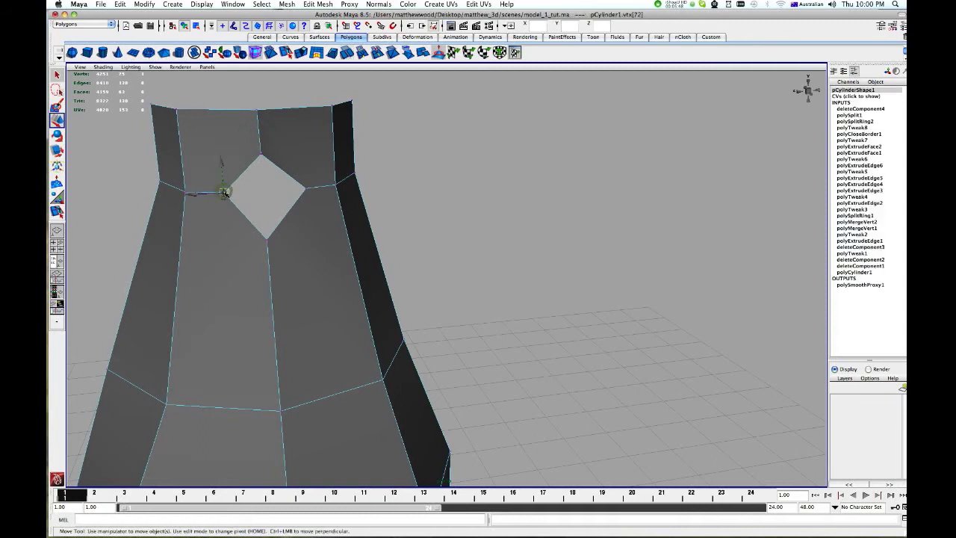
left_click_drag(196, 196, 191, 196)
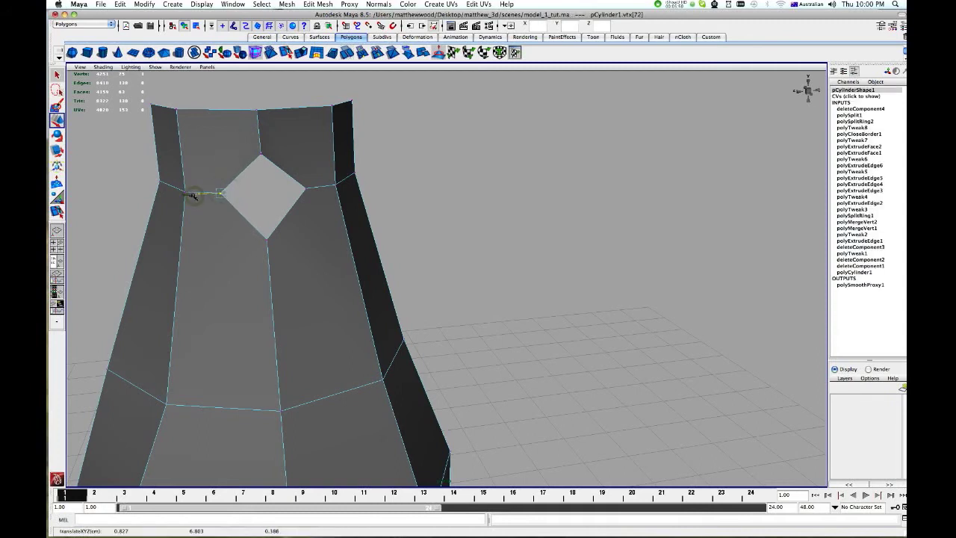
left_click(217, 165)
left_click(259, 152)
left_click_drag(232, 156, 234, 155)
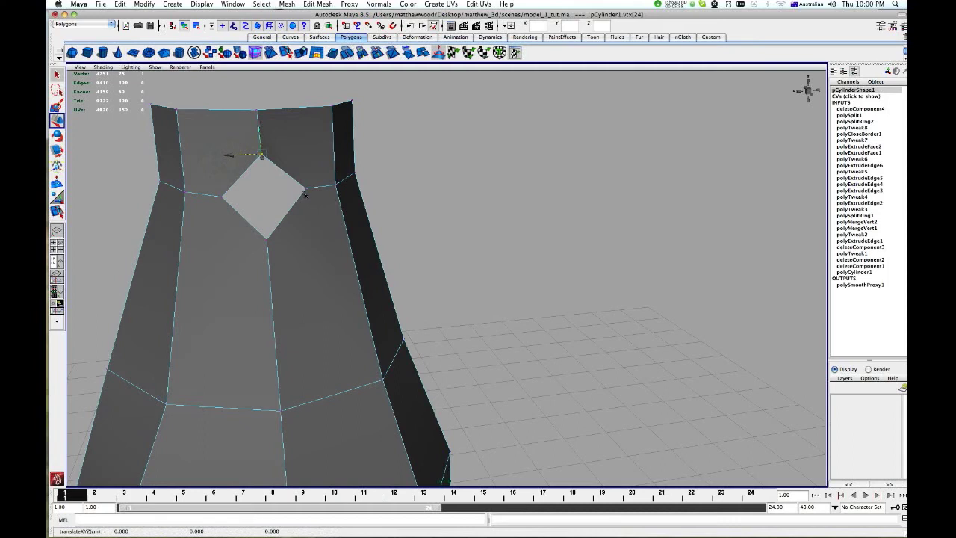
left_click_drag(325, 232, 522, 213, "alt")
mouse_move(550, 181)
middle_mouse_down("alt")
mouse_move(453, 238)
mouse_move(313, 252)
middle_mouse_up("alt")
mouse_move(306, 253)
left_mouse_down("alt")
mouse_move(262, 254)
mouse_move(286, 256)
left_mouse_up("alt")
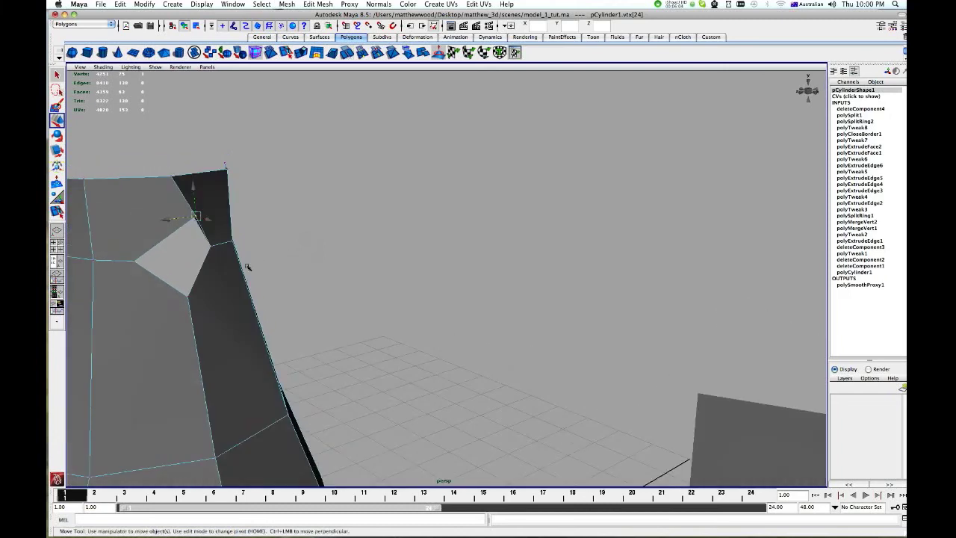
right_click_drag(202, 269, 197, 260)
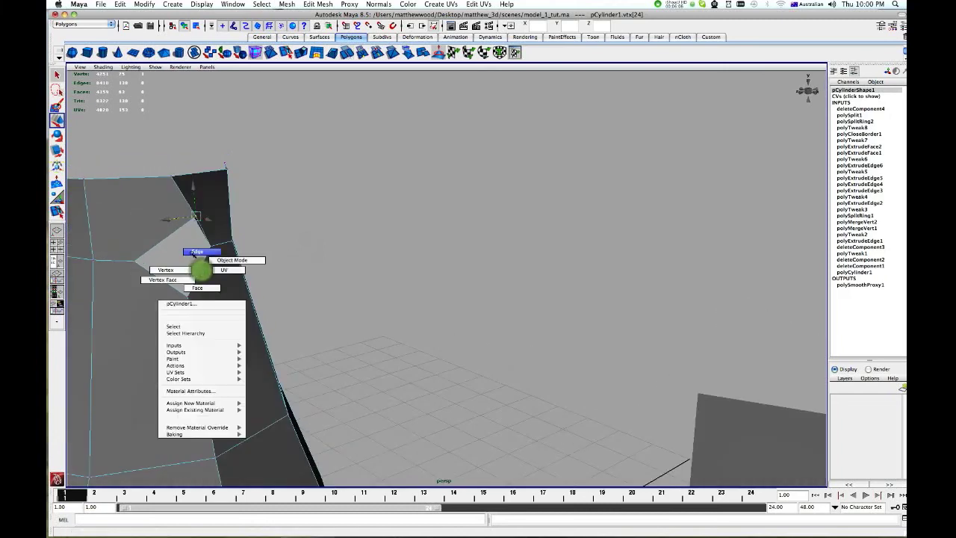
Extrude the diamond opening's edges outward along X (Translate X 0.561, Scale X 0.071)
left_click(201, 262)
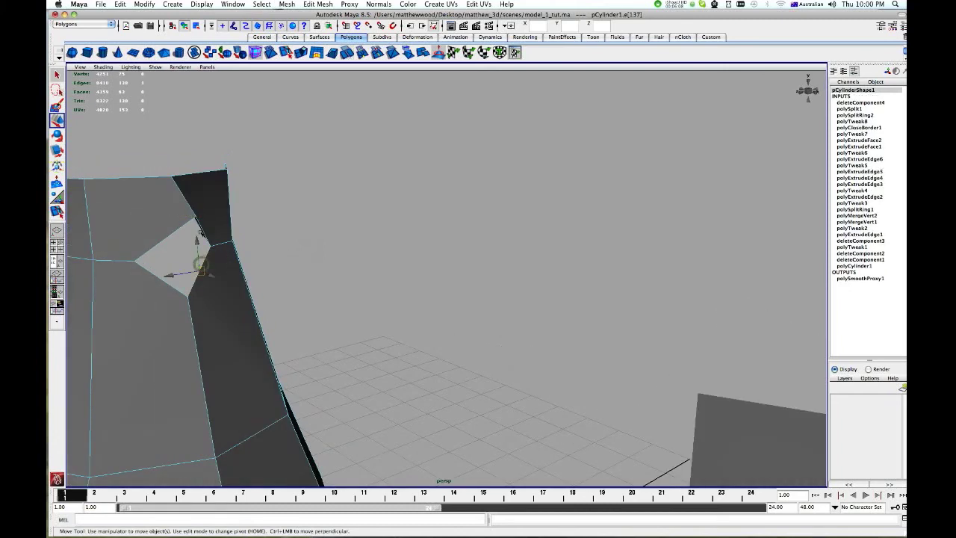
left_click(191, 232)
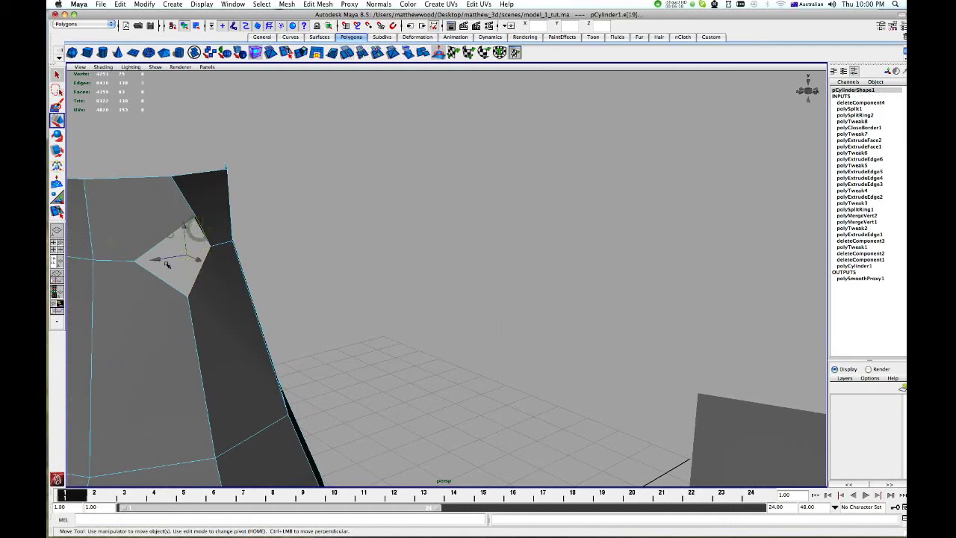
left_click(171, 235, "shift")
left_click(307, 58)
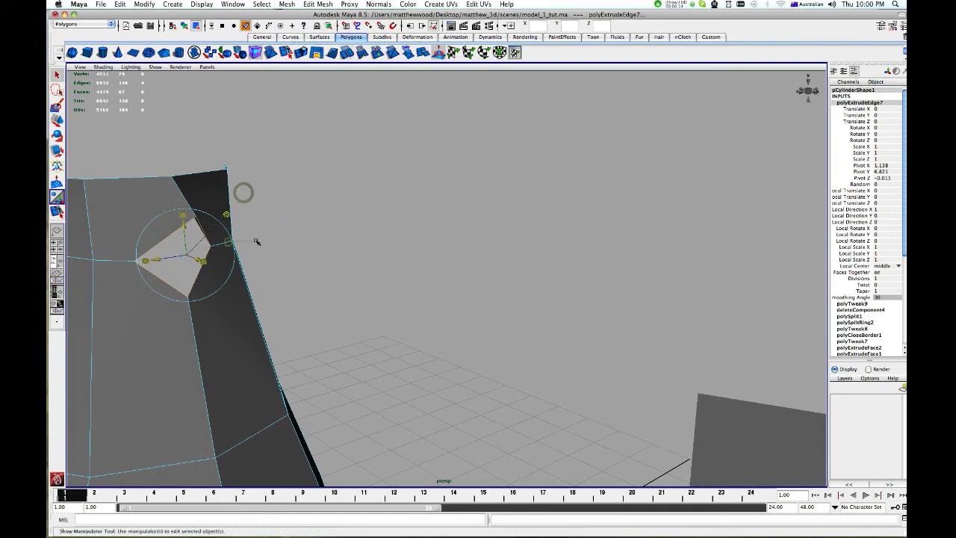
mouse_move(254, 248)
left_mouse_down("alt")
mouse_move(246, 261)
mouse_move(288, 284)
mouse_move(442, 264)
left_mouse_up("alt")
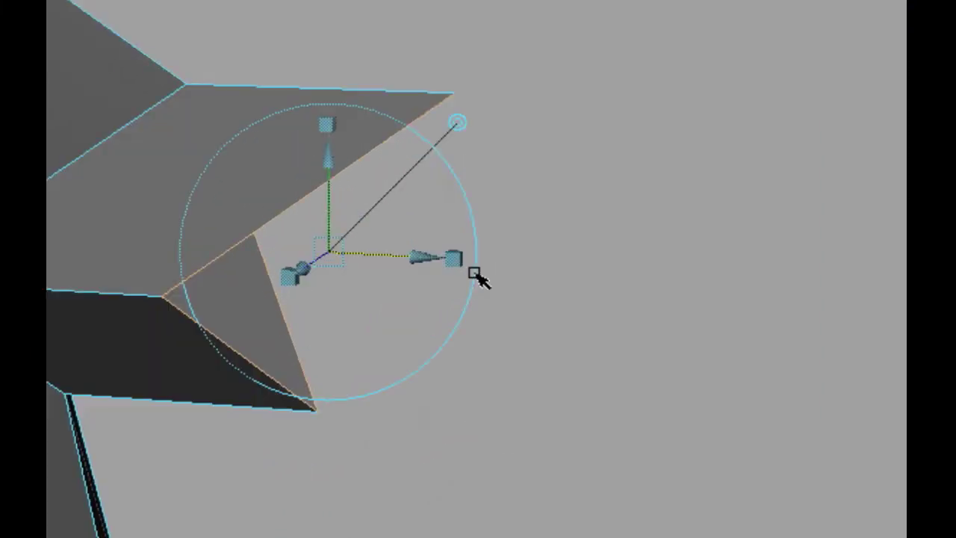
mouse_move(458, 261)
left_mouse_down()
mouse_move(337, 256)
mouse_move(327, 277)
mouse_move(378, 253)
left_mouse_up()
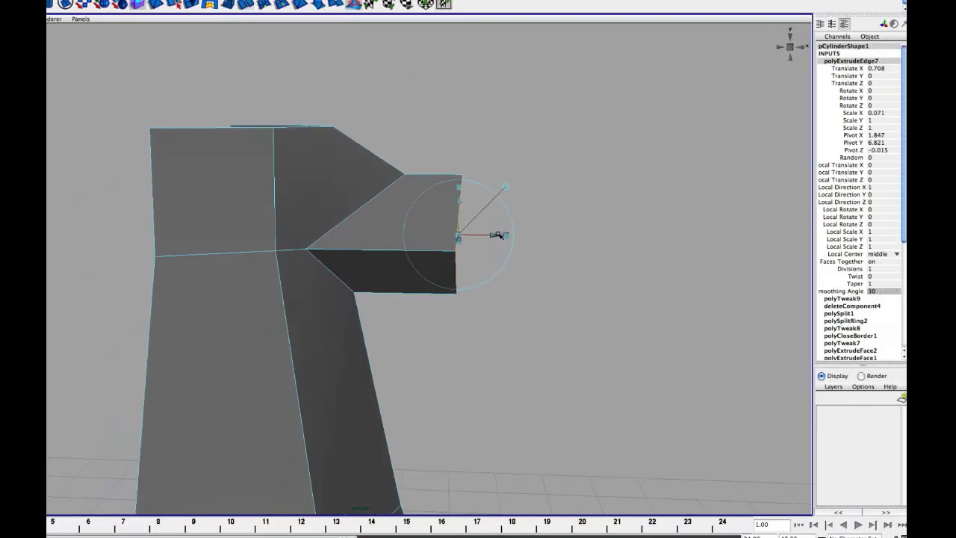
left_click_drag(499, 236, 477, 236)
scroll(490, 238, "down", 3)
scroll(490, 238, "down", 1)
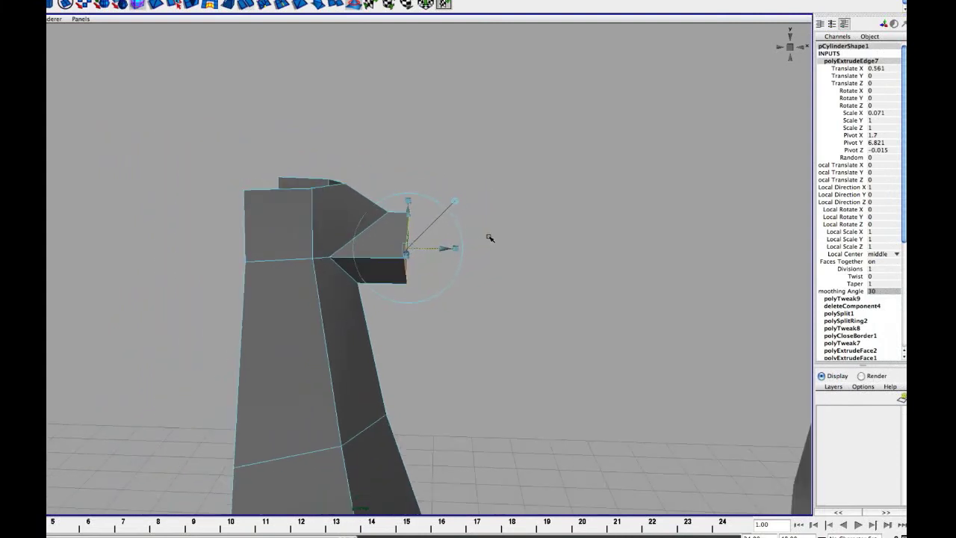
scroll(490, 237, "down", 3)
scroll(490, 237, "down", 2)
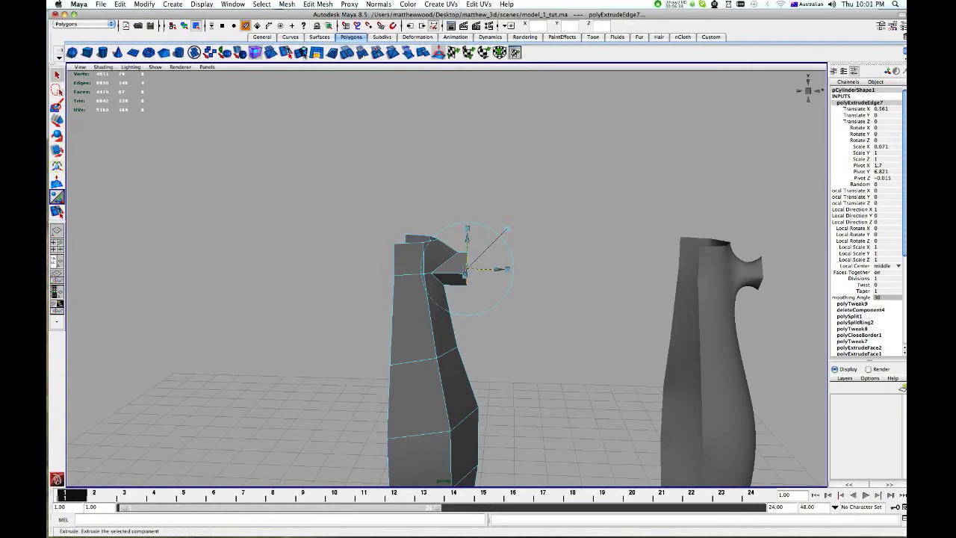
Extrude the edges again in world axes, pulling them out into a long flipper arm
key("ctrl+e")
left_click(510, 223)
left_click_drag(498, 271, 626, 283)
mouse_move(535, 272)
left_mouse_down("alt")
mouse_move(543, 274)
mouse_move(487, 288)
mouse_move(486, 299)
left_mouse_up("alt")
key("r")
Select the arm tip's border edge and cap it with Mesh > Fill Hole
left_click(505, 313)
scroll(486, 307, "up", 3)
scroll(486, 314, "up", 3)
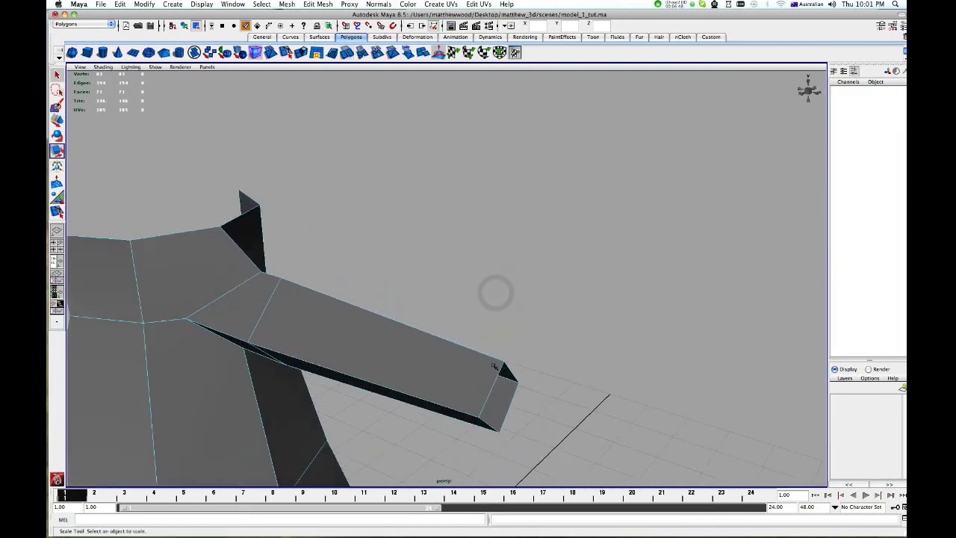
left_click(499, 387)
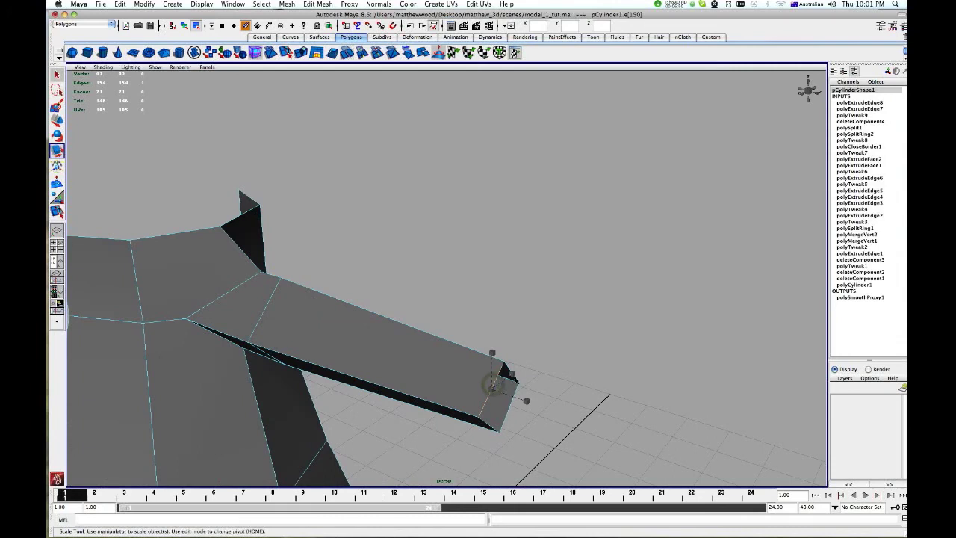
left_click(510, 413)
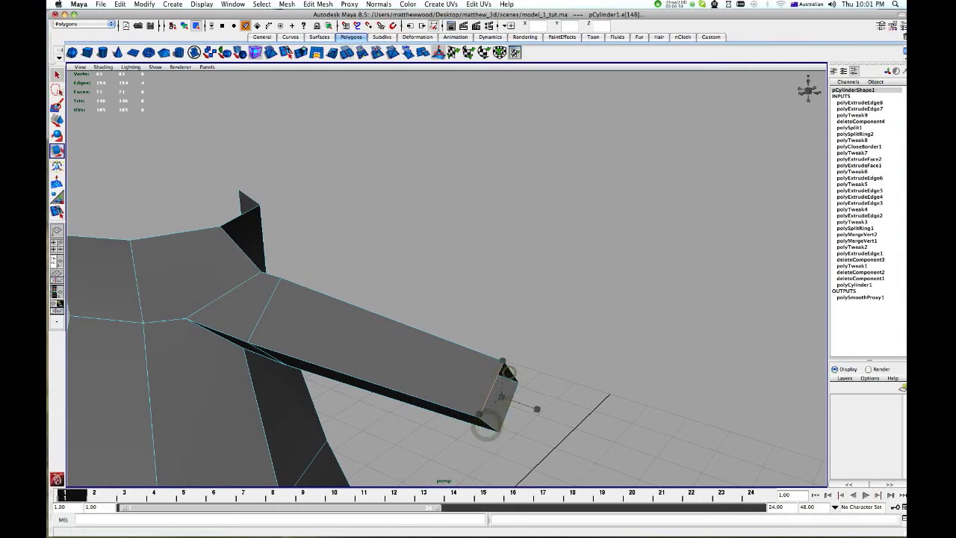
left_click(287, 4)
left_click(320, 162)
scroll(473, 256, "down", 3)
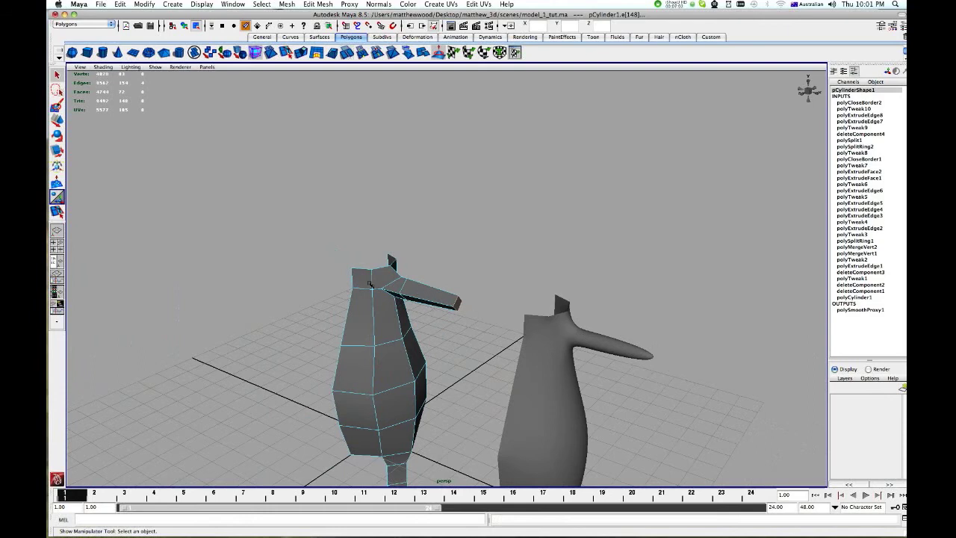
Return to Object Mode and run Edit > Delete All by Type > History
left_click_drag(369, 284, 367, 277, "alt")
right_click(387, 308)
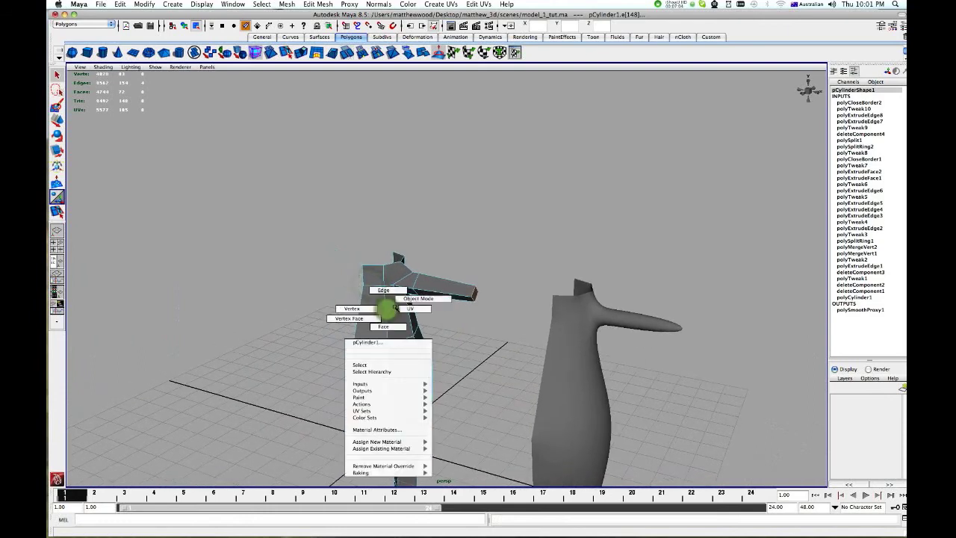
left_click(413, 299)
mouse_move(398, 310)
left_mouse_down("alt")
mouse_move(482, 276)
mouse_move(455, 280)
left_mouse_up("alt")
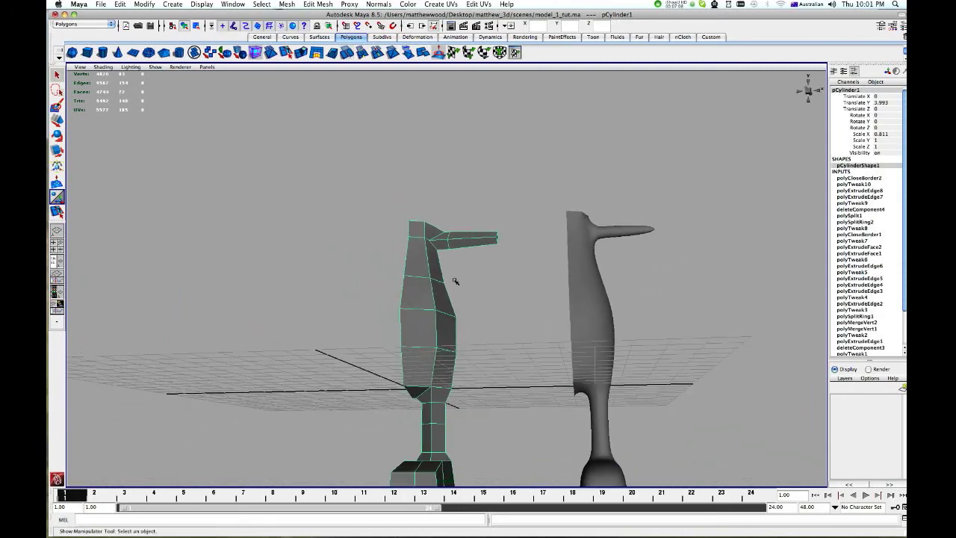
left_click(121, 5)
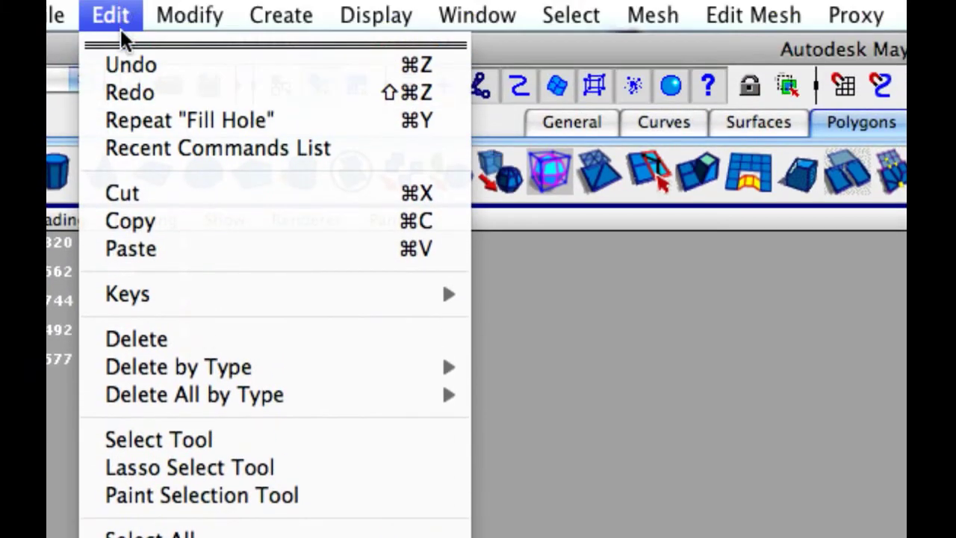
mouse_move(243, 395)
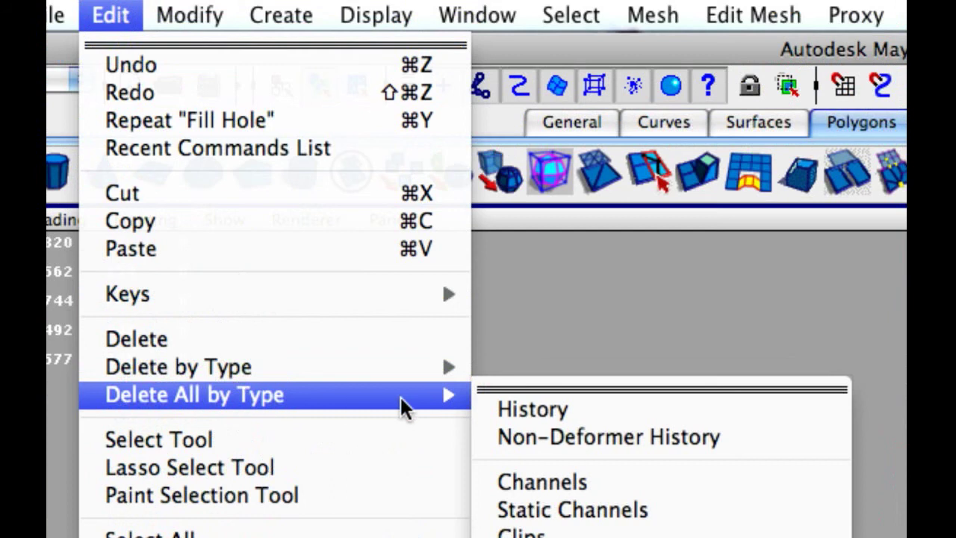
left_click(539, 404)
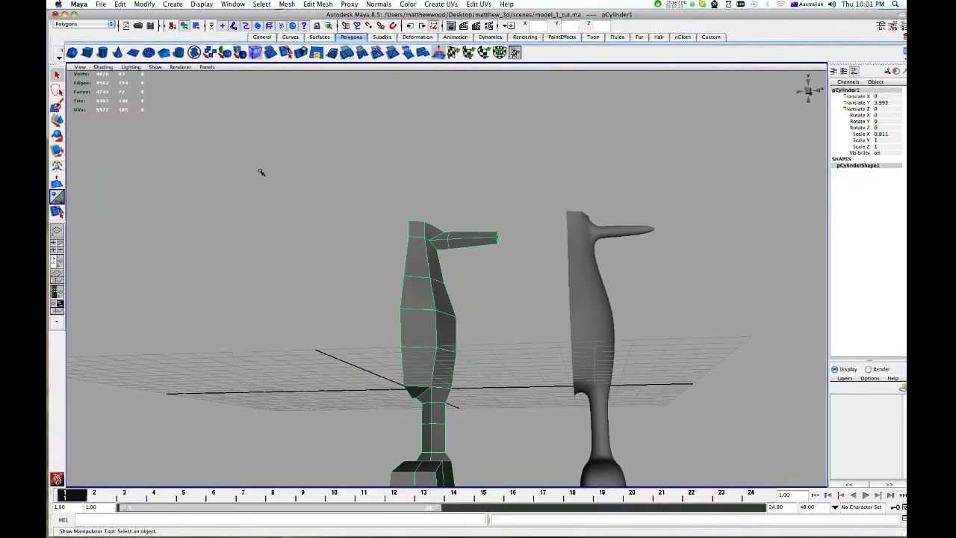
mouse_move(273, 199)
left_mouse_down("alt")
mouse_move(299, 241)
mouse_move(333, 270)
left_mouse_up("alt")
Duplicate Special the half body with Scale X -1, then select both halves
left_click(119, 3)
mouse_move(145, 200)
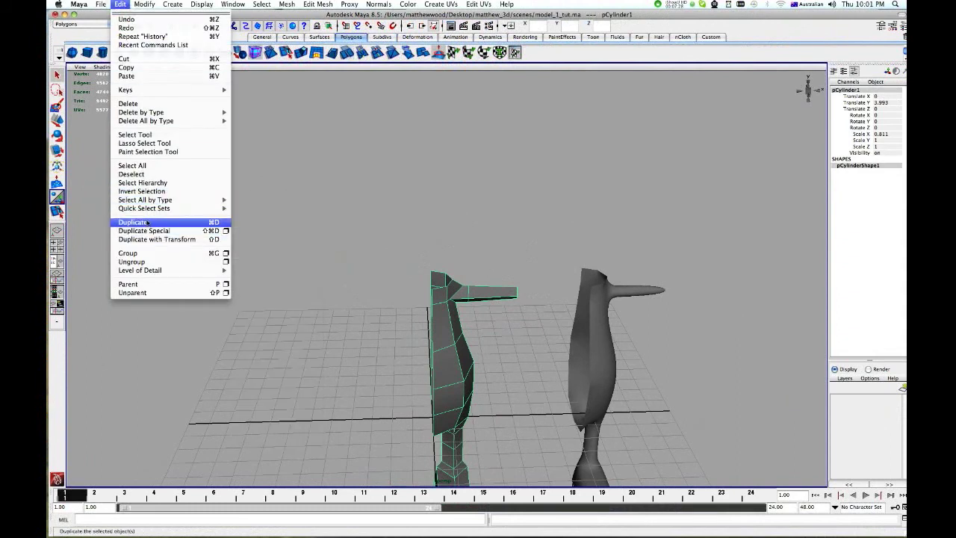
left_click(225, 230)
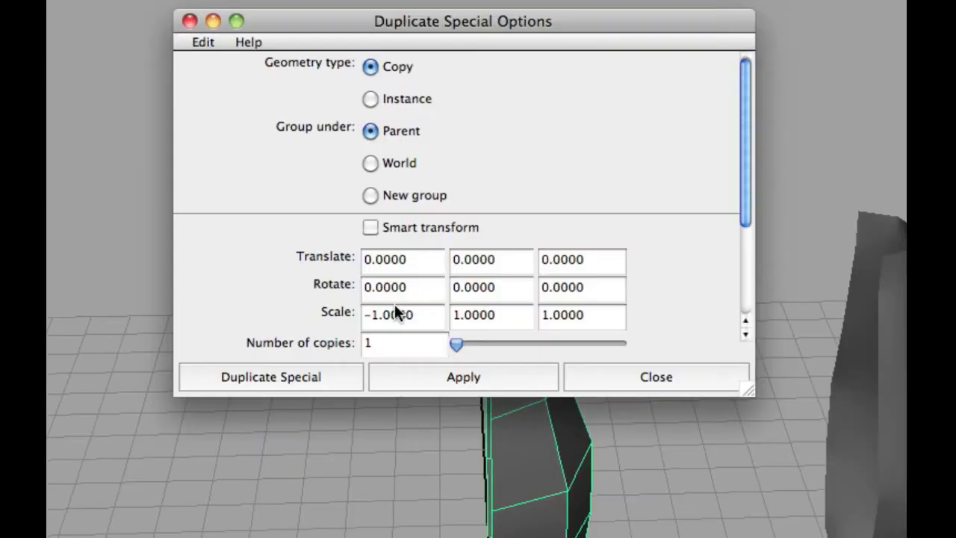
left_click(337, 376)
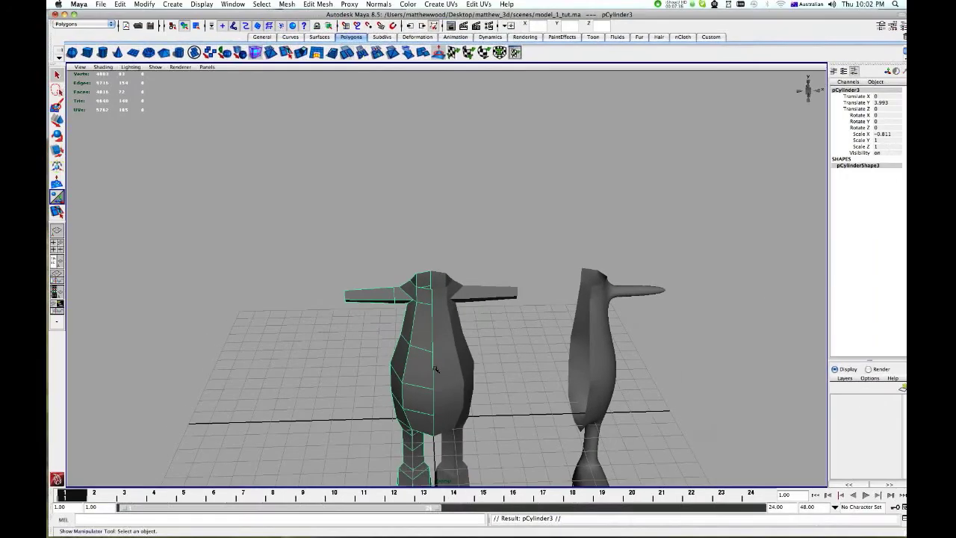
left_click_drag(434, 366, 422, 274, "alt")
middle_click_drag(421, 274, 430, 246, "alt")
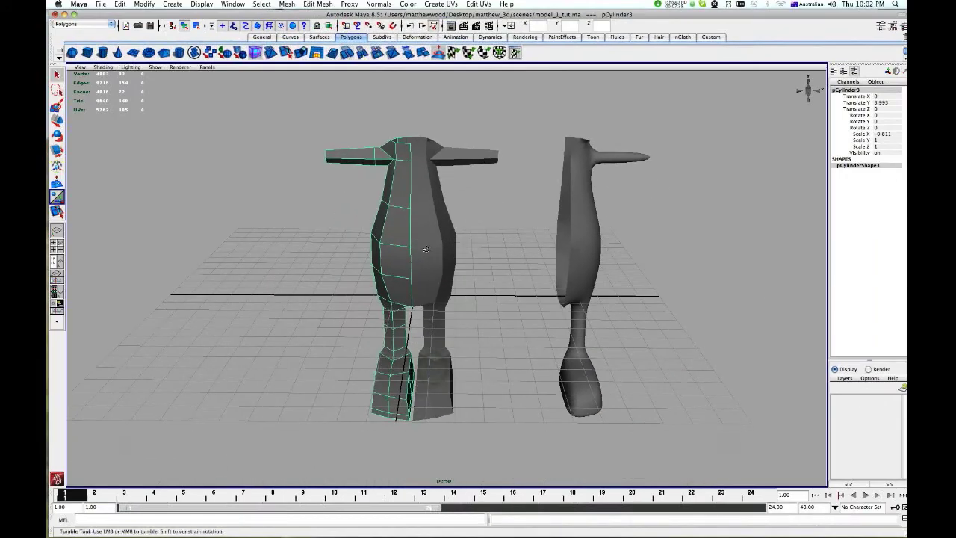
left_click(429, 243, "shift")
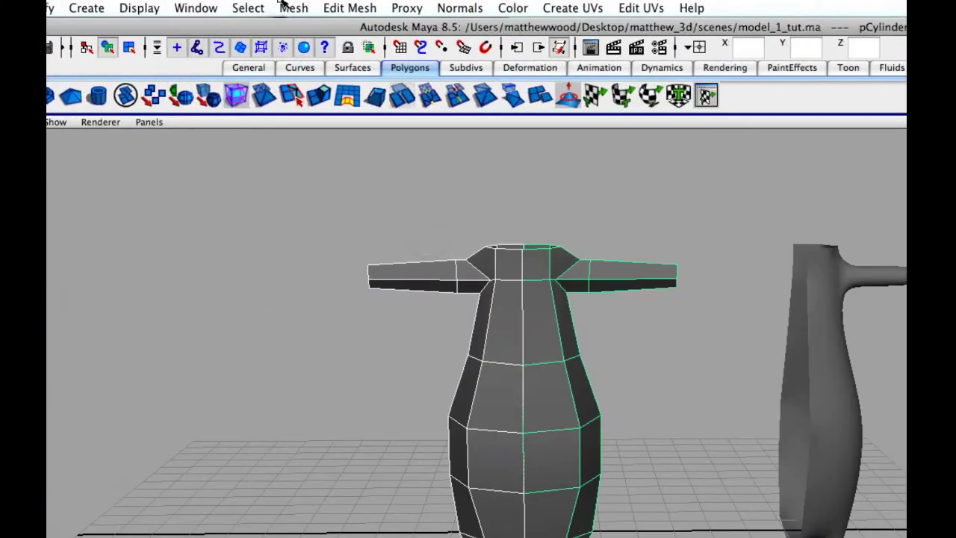
Combine both halves into polySurface2 and switch to the four-view layout, framing the front view
left_click(286, 4)
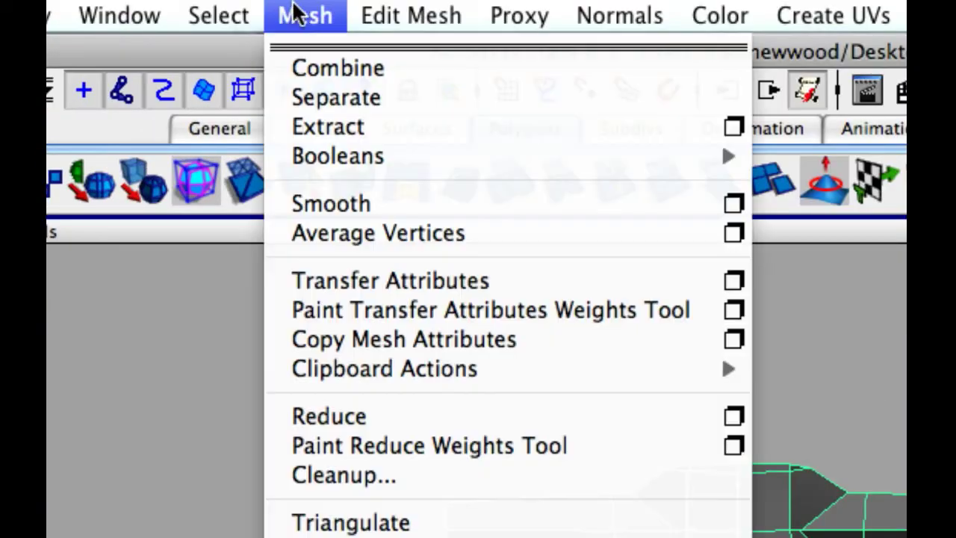
left_click(282, 71)
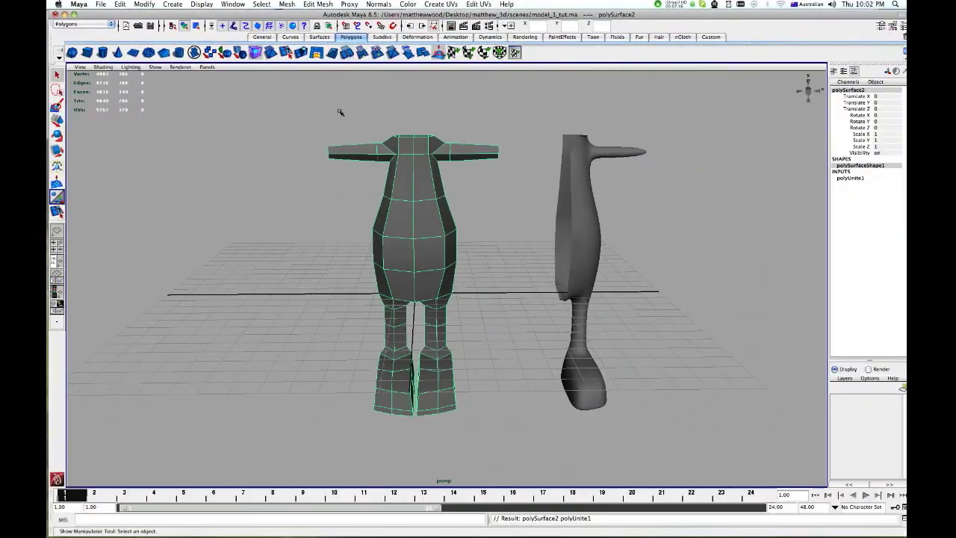
key("space")
scroll(221, 355, "down", 5)
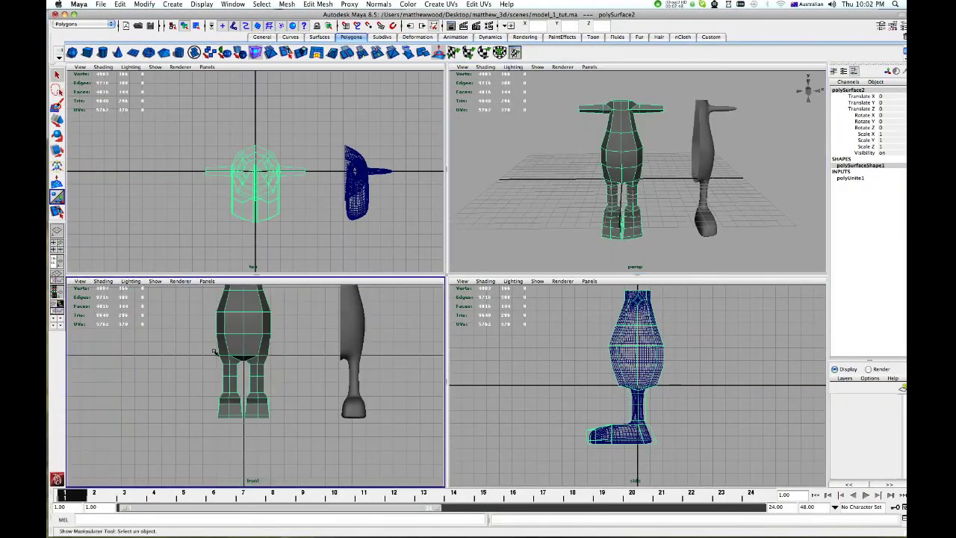
scroll(243, 366, "up", 2)
scroll(243, 366, "up", 2)
scroll(243, 362, "up", 1)
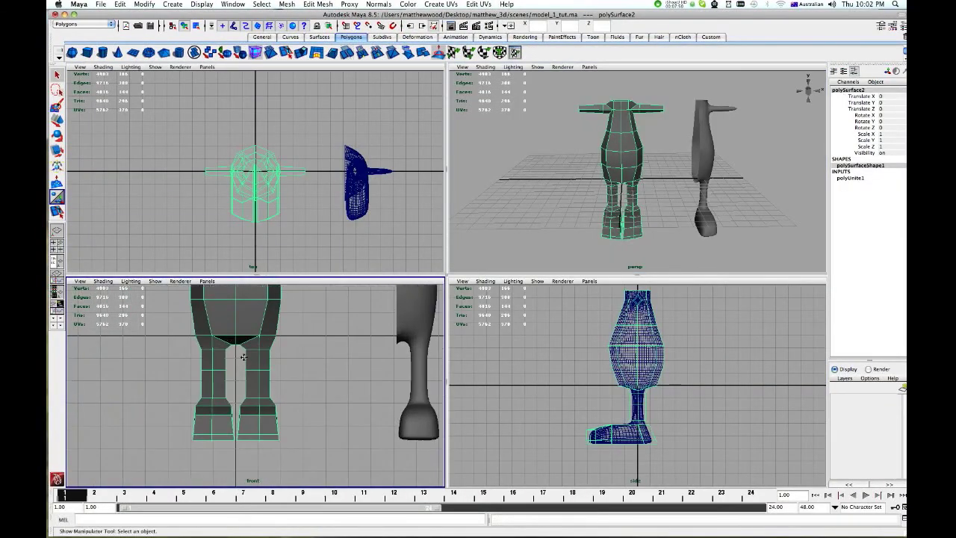
scroll(254, 404, "up", 2)
middle_click_drag(261, 427, 255, 398, "alt")
mouse_move(254, 383)
right_mouse_down()
mouse_move(227, 384)
mouse_move(245, 354)
right_mouse_up()
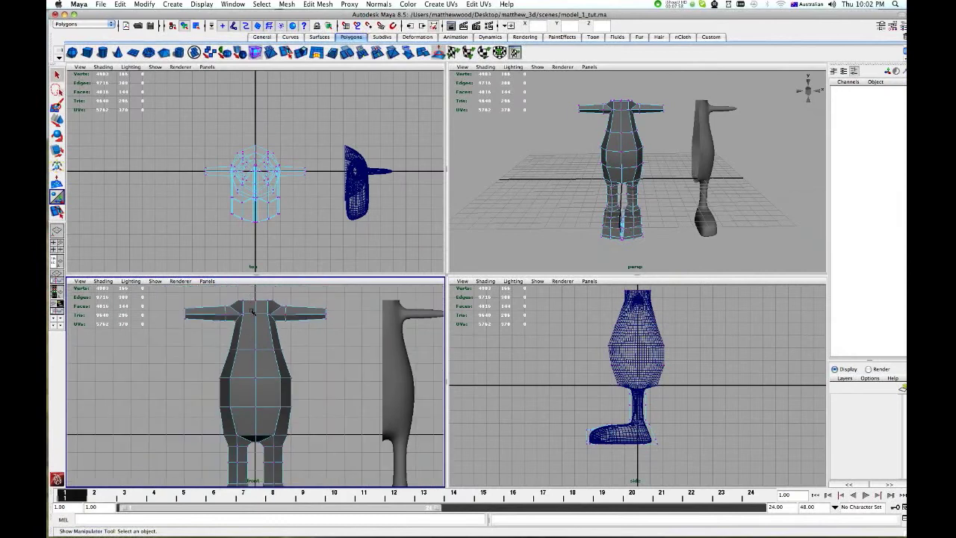
Weld the centre-line vertices with Edit Mesh > Merge at threshold 0.0100
left_click(257, 445)
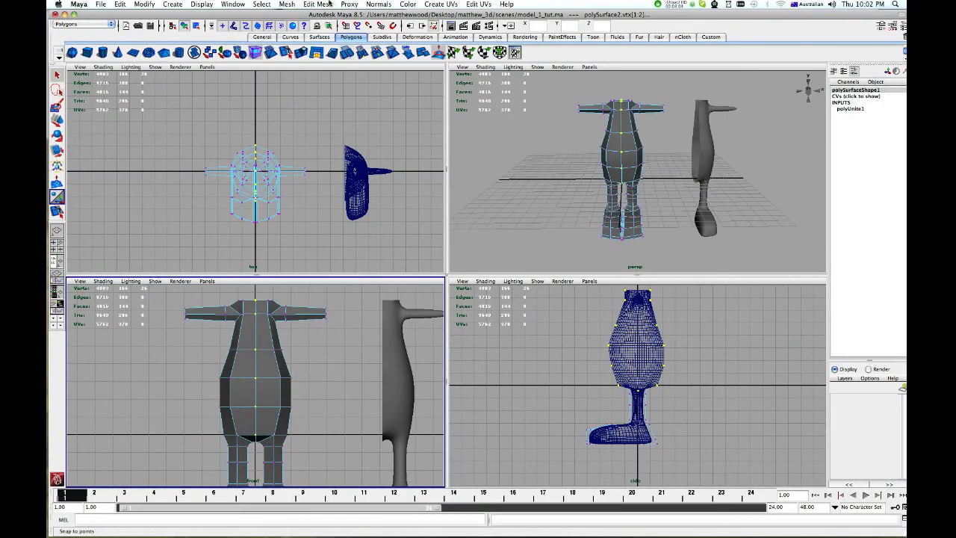
left_click(329, 4)
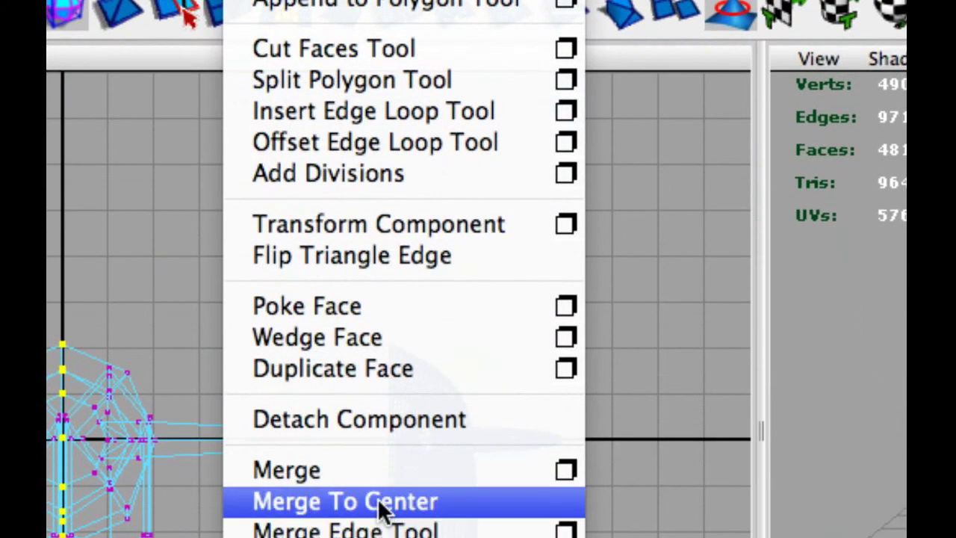
left_click(566, 470)
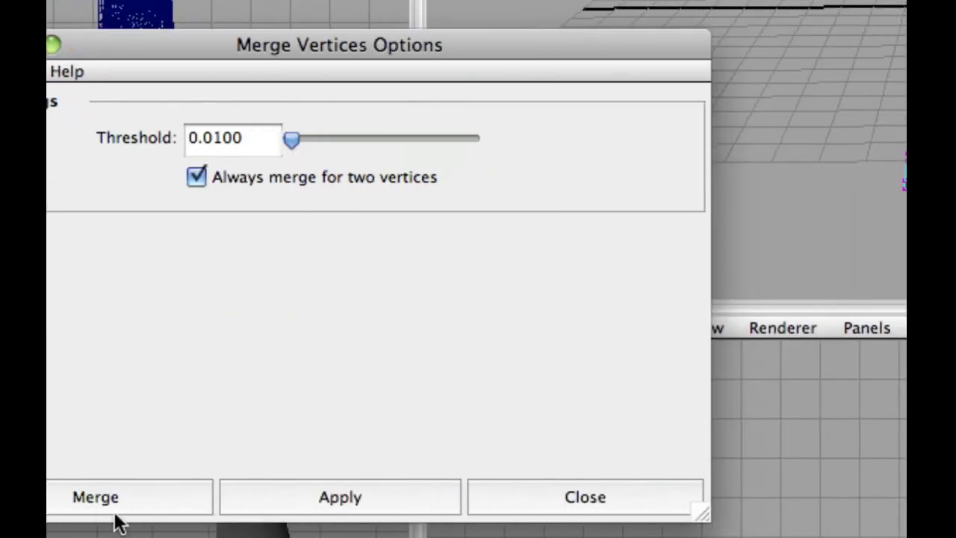
left_click(113, 511)
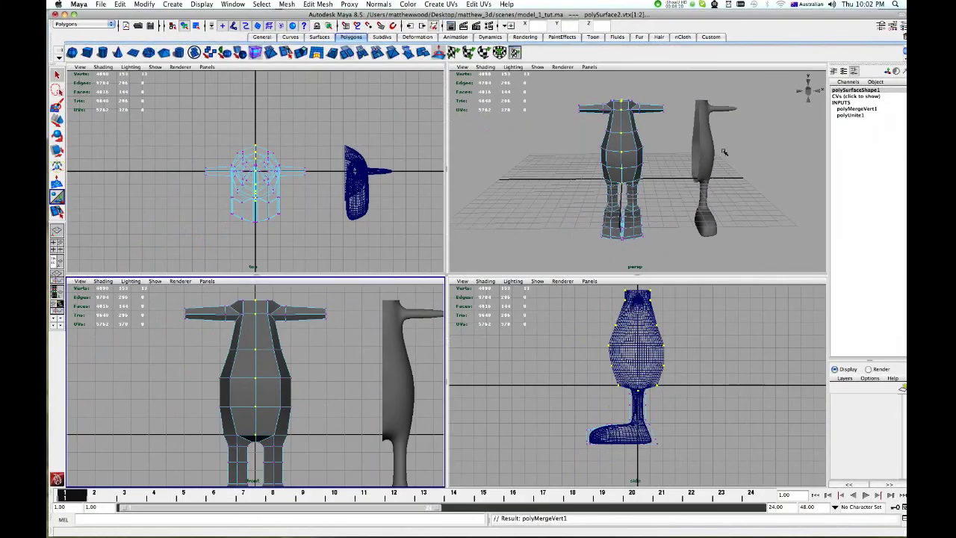
left_click(721, 152)
left_click(716, 154)
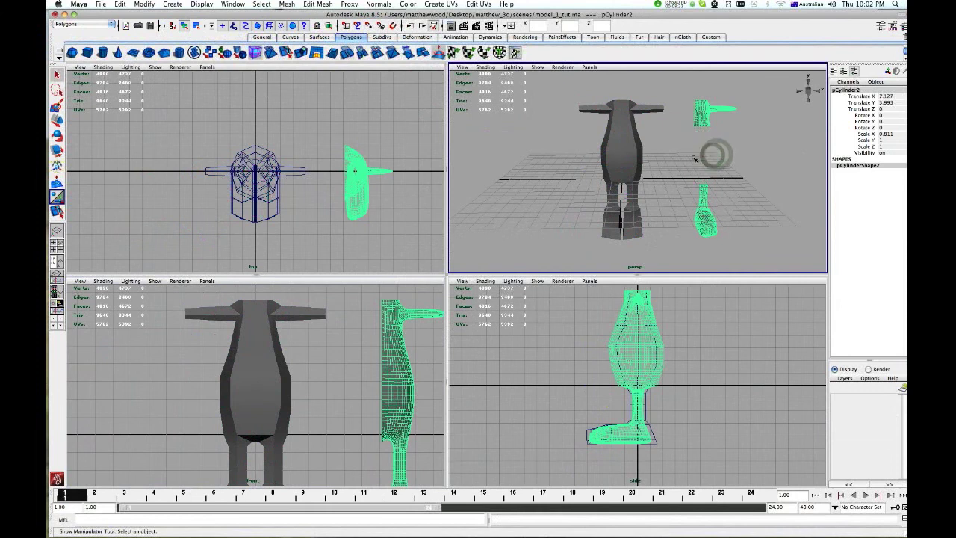
Delete reference model pCylinder2 and add a Smooth Proxy of the body, moved beside it
key("Delete")
left_click(640, 150)
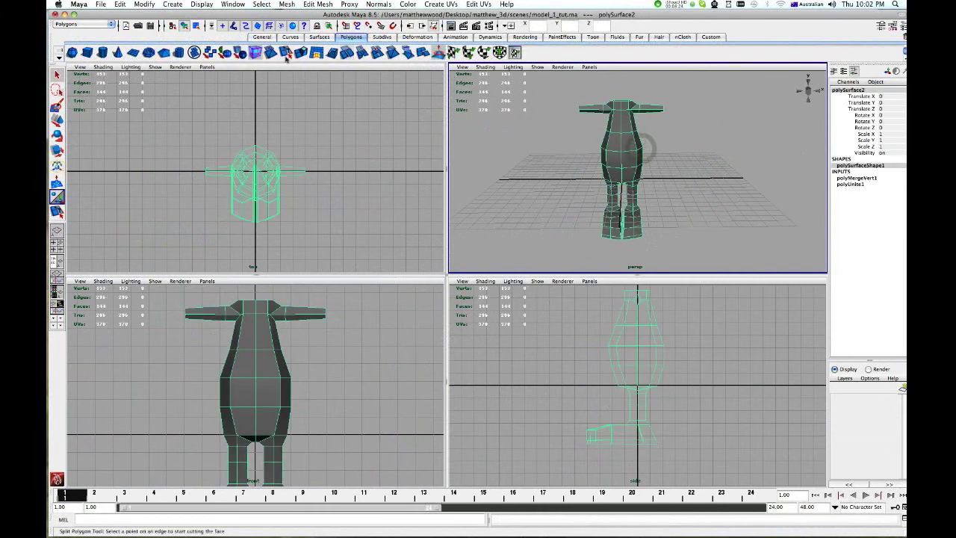
left_click(255, 52)
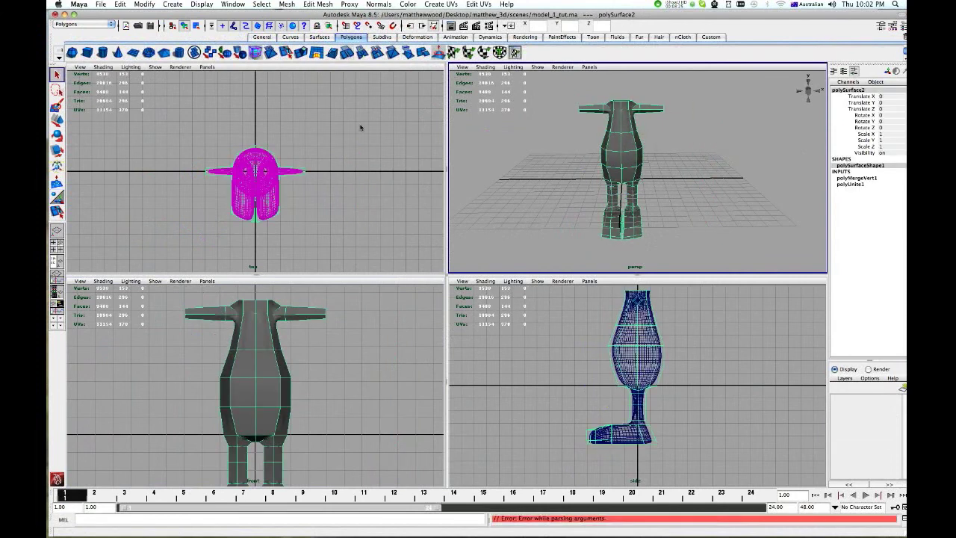
left_click(240, 174)
left_click_drag(507, 142, 512, 140, "alt")
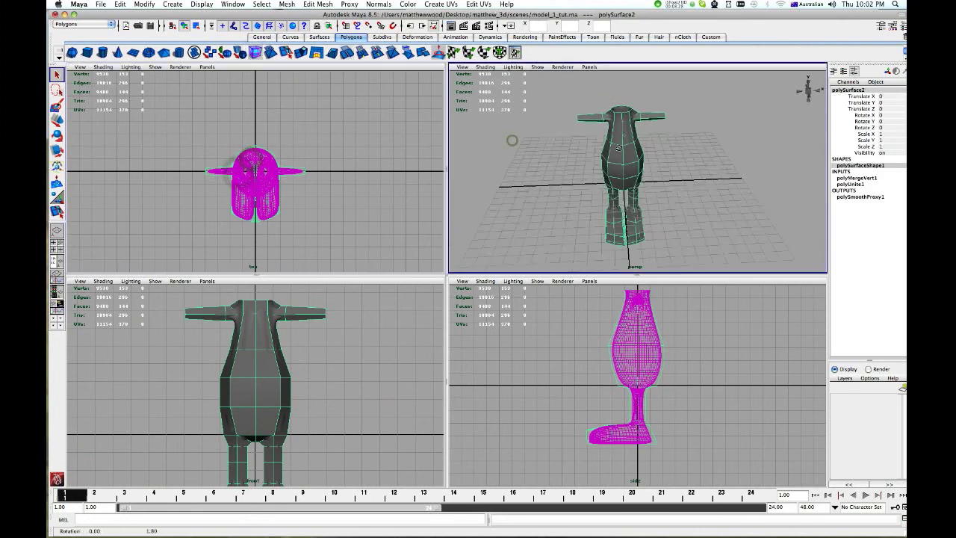
left_click(620, 134)
key("w")
mouse_move(648, 187)
left_mouse_down()
mouse_move(741, 192)
mouse_move(516, 241)
mouse_move(508, 198)
left_mouse_up()
left_click(650, 187)
Maximize the perspective view and frame both the low-poly and smoothed bodies
key("space")
scroll(456, 130, "up", 3)
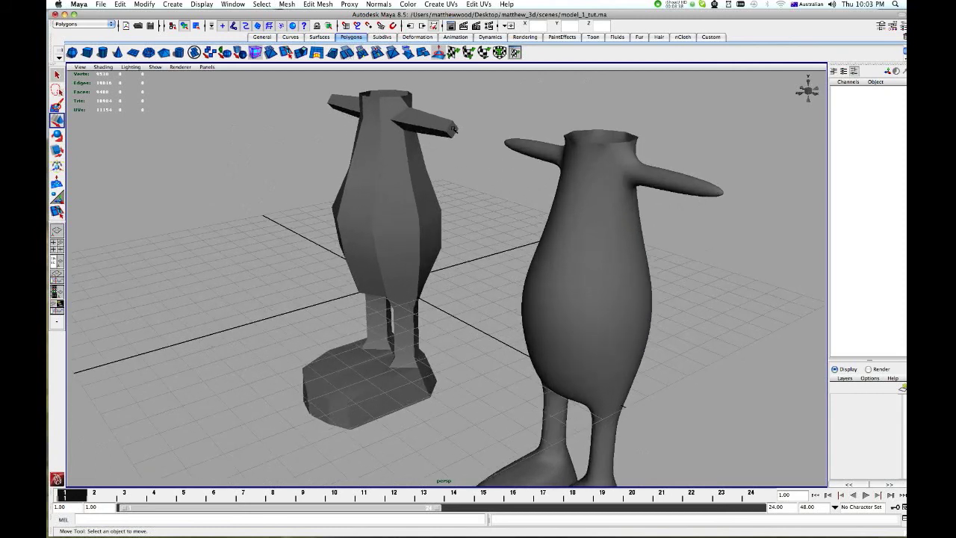
scroll(454, 130, "up", 2)
middle_click_drag(452, 126, 407, 151, "alt")
scroll(454, 219, "down", 1)
scroll(454, 224, "down", 2)
mouse_move(505, 354)
left_mouse_down("alt")
mouse_move(527, 304)
mouse_move(512, 307)
left_mouse_up("alt")
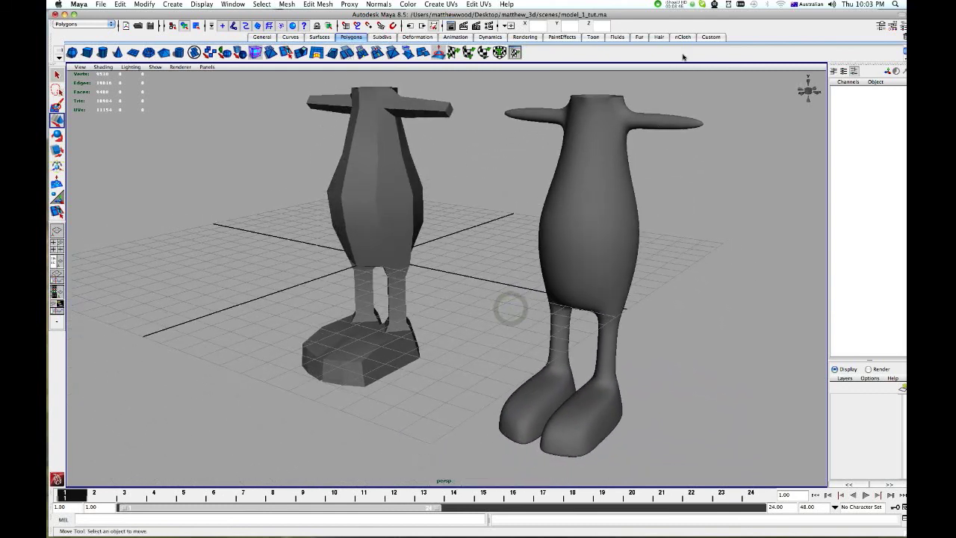
left_click(658, 4)
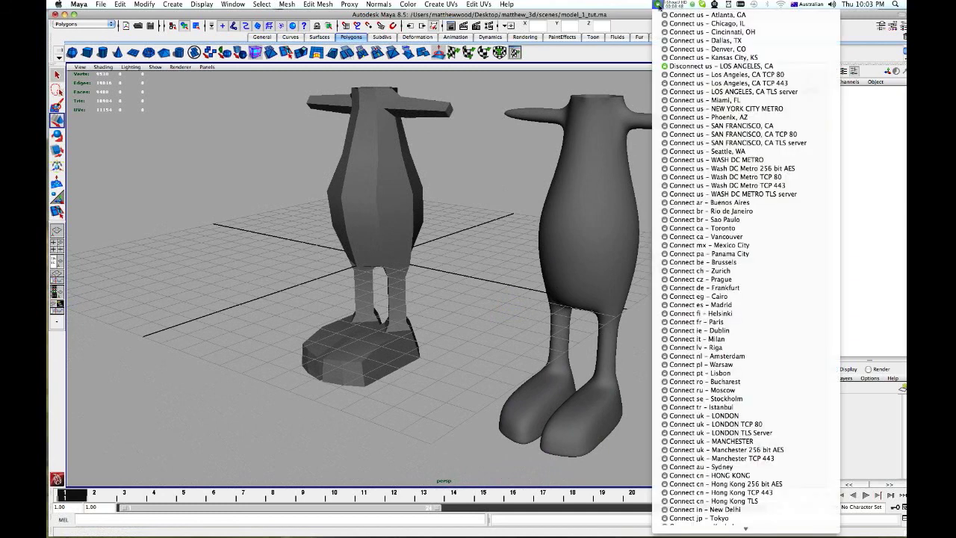